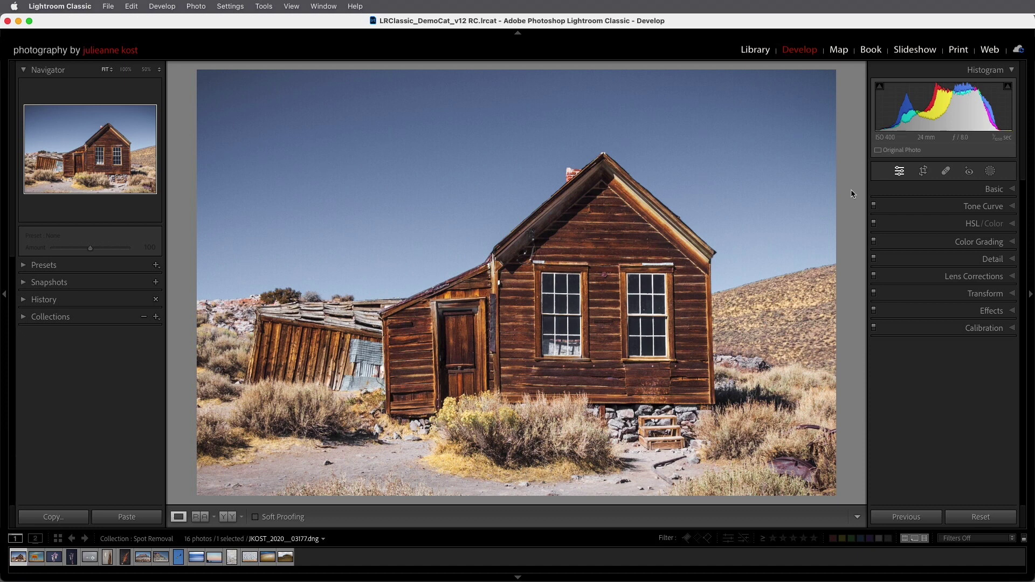
- Activate Spot Removal, try Heal and Content-Aware Remove, then settle on Clone mode
key(q)
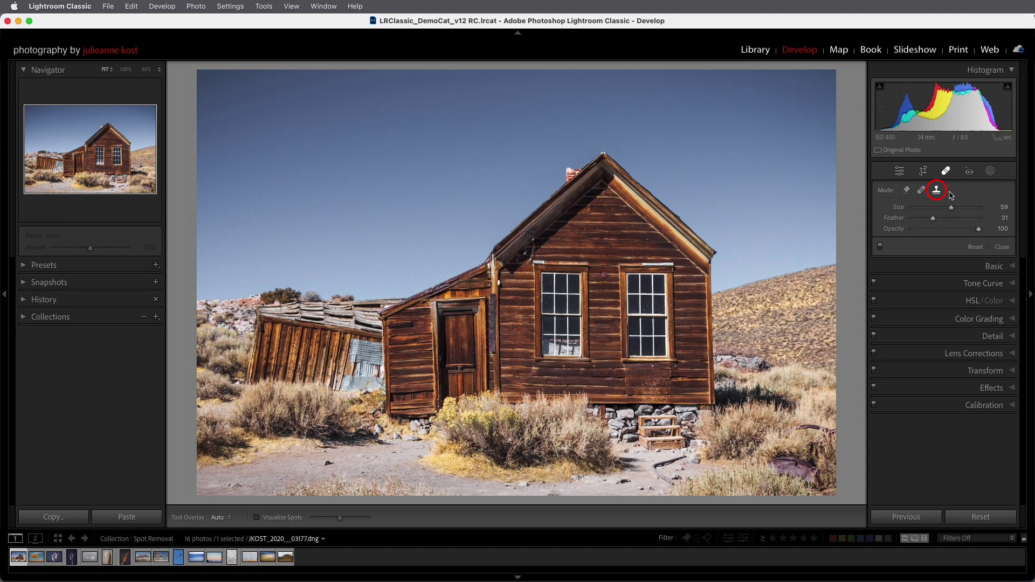
key(shift+q)
click(906, 191)
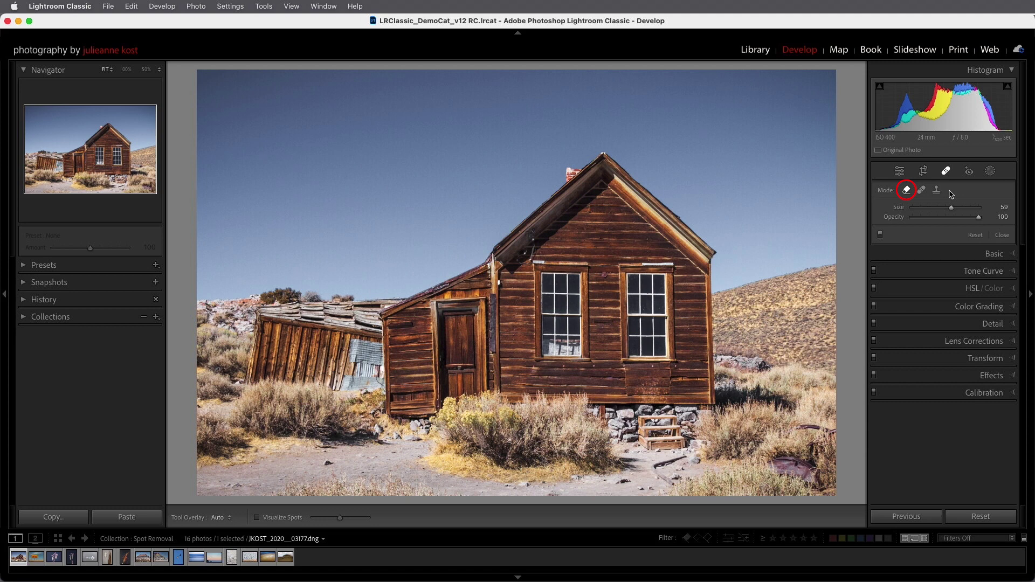
click(936, 190)
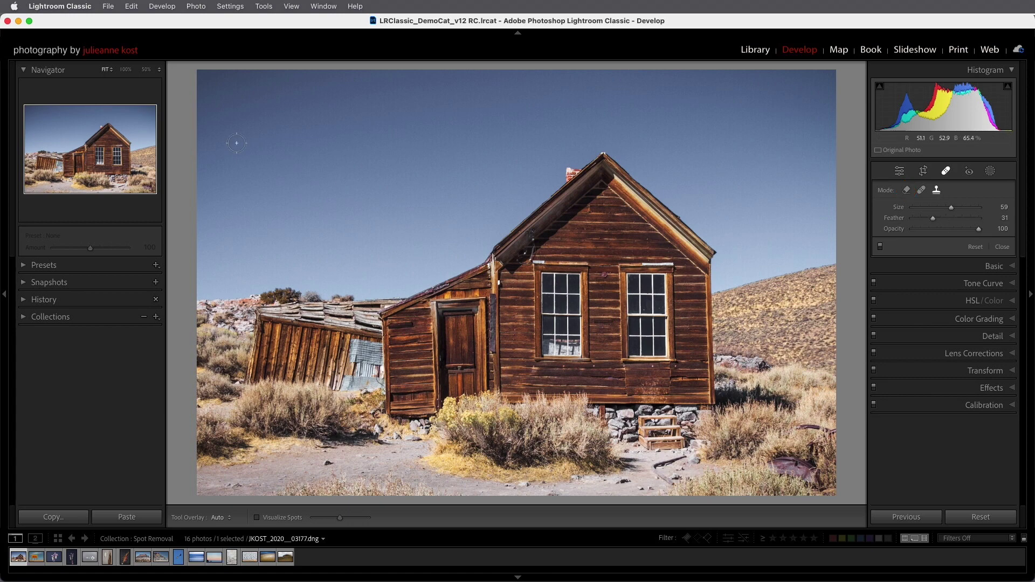
- View the cabin photo at 100% and shrink the clone brush to size 38
click(126, 69)
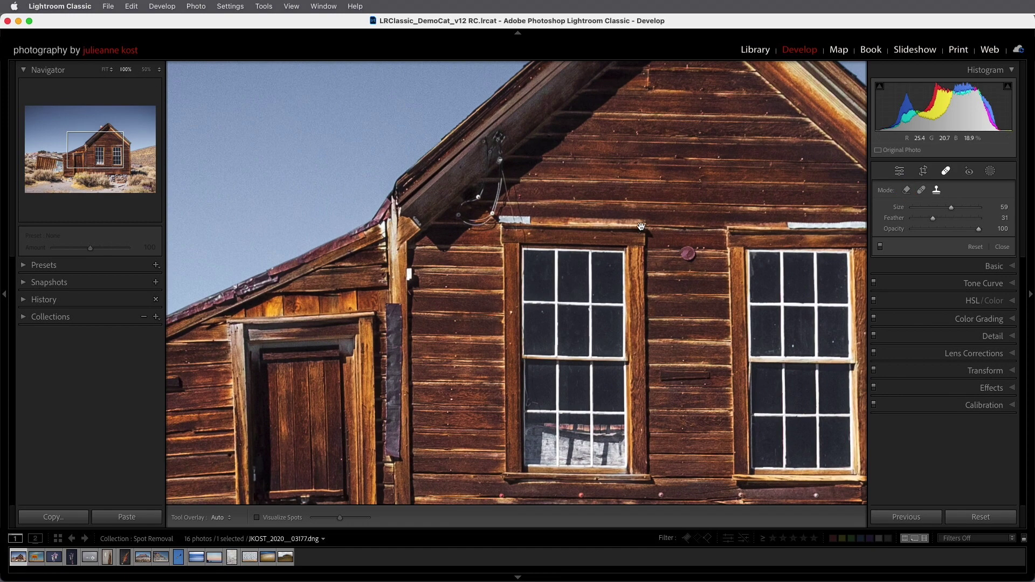
scroll(541, 259, right, 5)
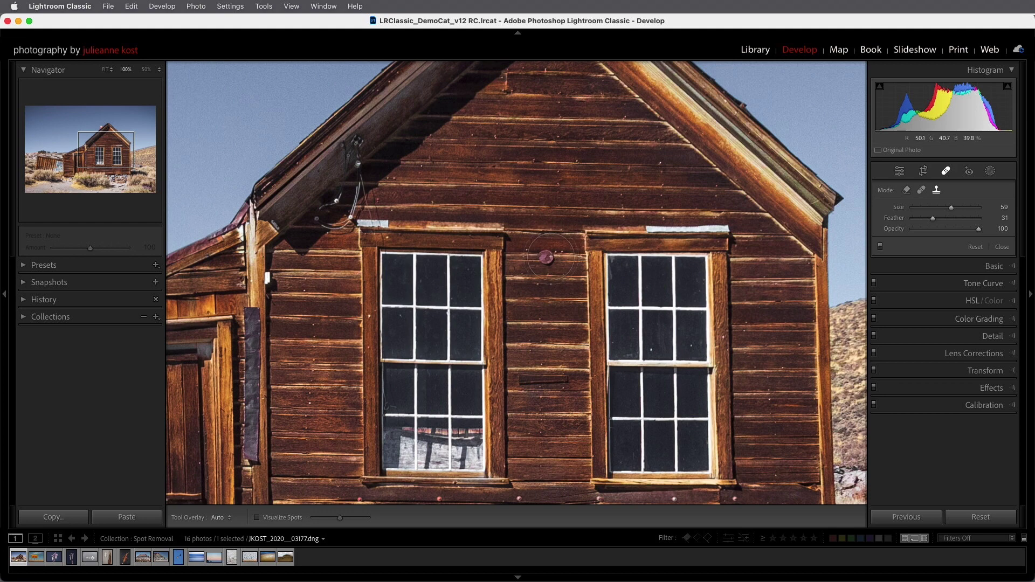
mouse_move(951, 207)
mouse_down()
mouse_move(938, 222)
mouse_move(955, 222)
mouse_move(944, 221)
mouse_up()
- Clone over the knob between the windows, sampling plain boards above it
scroll(676, 291, up, 3)
scroll(675, 290, up, 2)
scroll(675, 290, down, 5)
scroll(676, 290, up, 5)
scroll(675, 291, down, 8)
scroll(676, 291, down, 4)
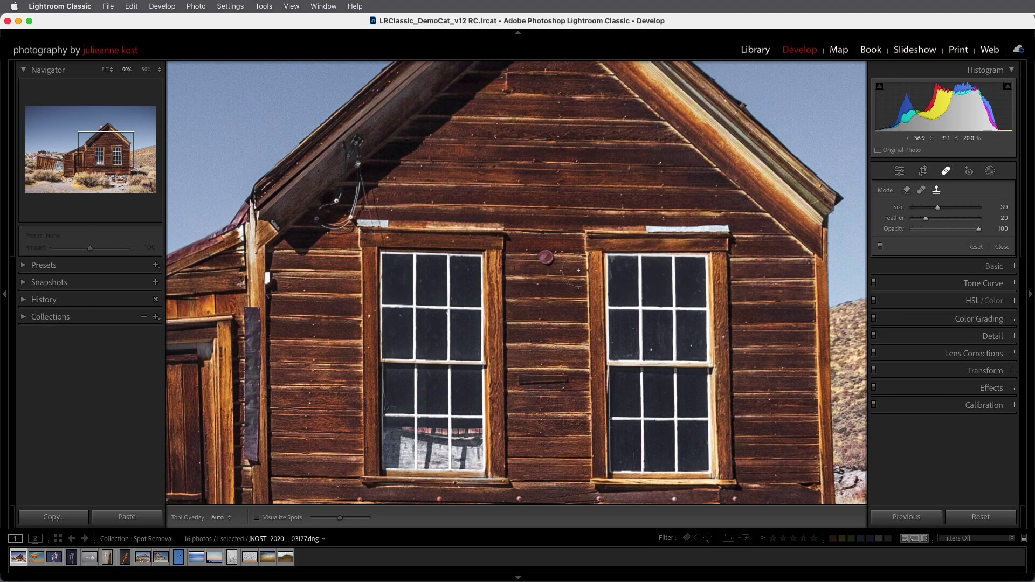
scroll(546, 257, up, 2)
click(545, 257)
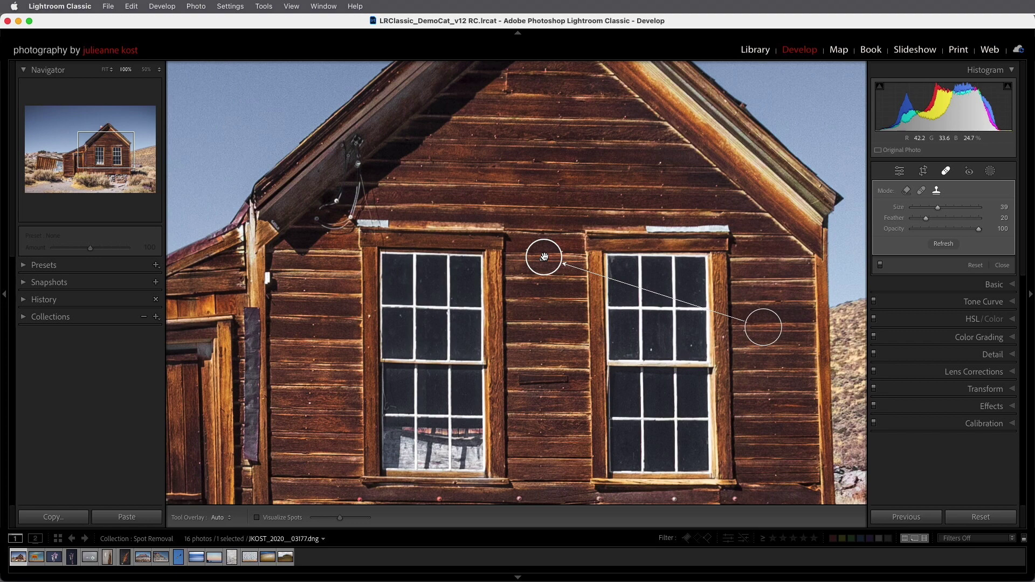
mouse_move(774, 328)
mouse_down()
mouse_move(763, 303)
mouse_move(609, 188)
mouse_move(612, 173)
mouse_up()
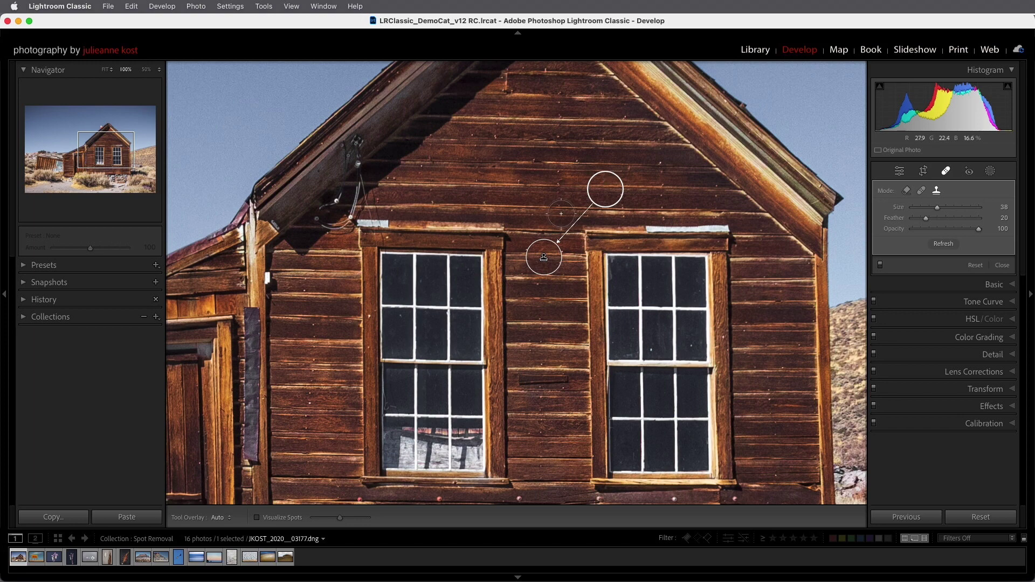
- Redo the knob clone from wood just below it, with feather raised to 67
key(Return)
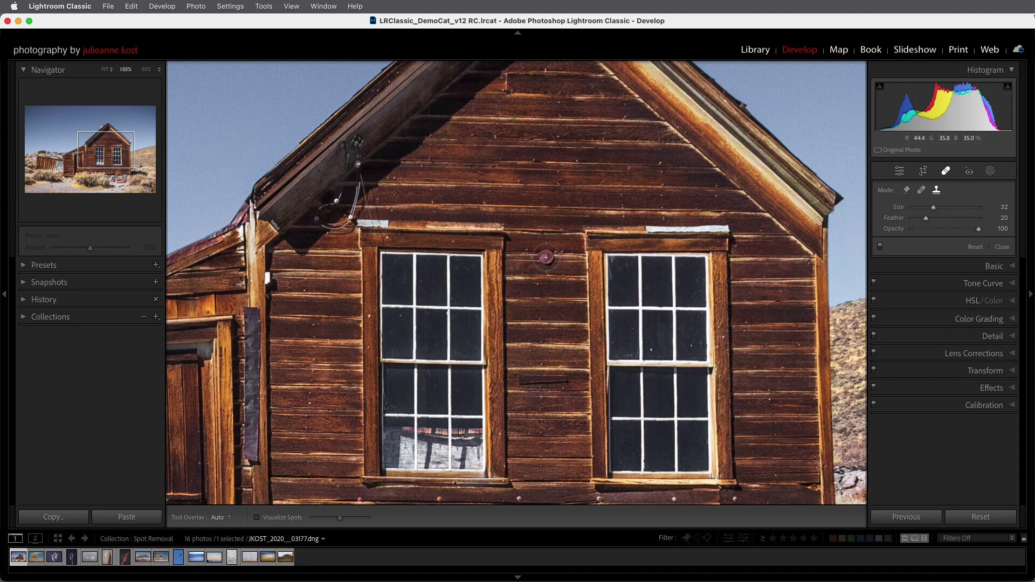
mouse_move(546, 257)
mouse_down()
mouse_move(558, 301)
mouse_move(529, 302)
mouse_move(532, 316)
mouse_move(528, 301)
mouse_up()
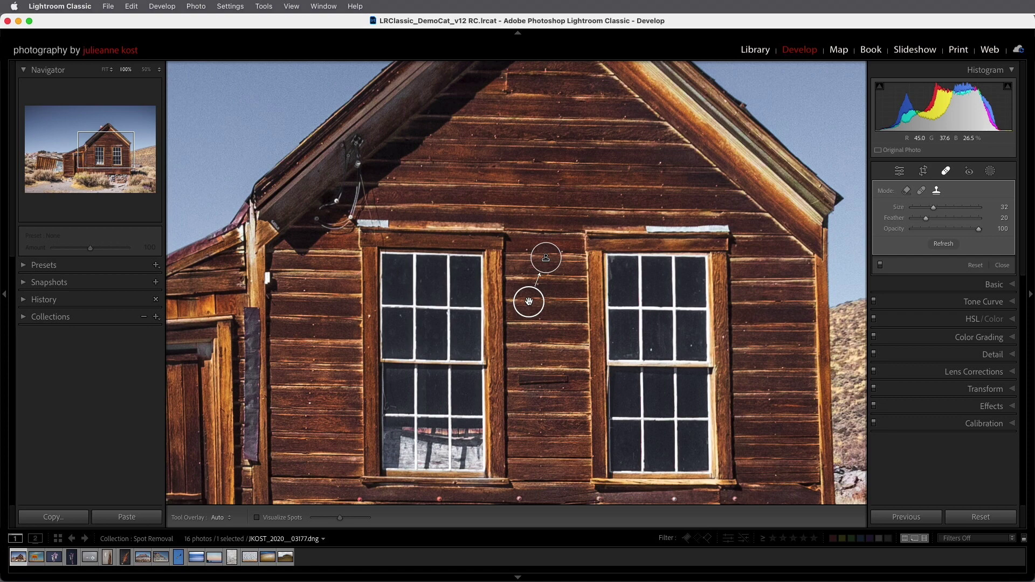
key(h)
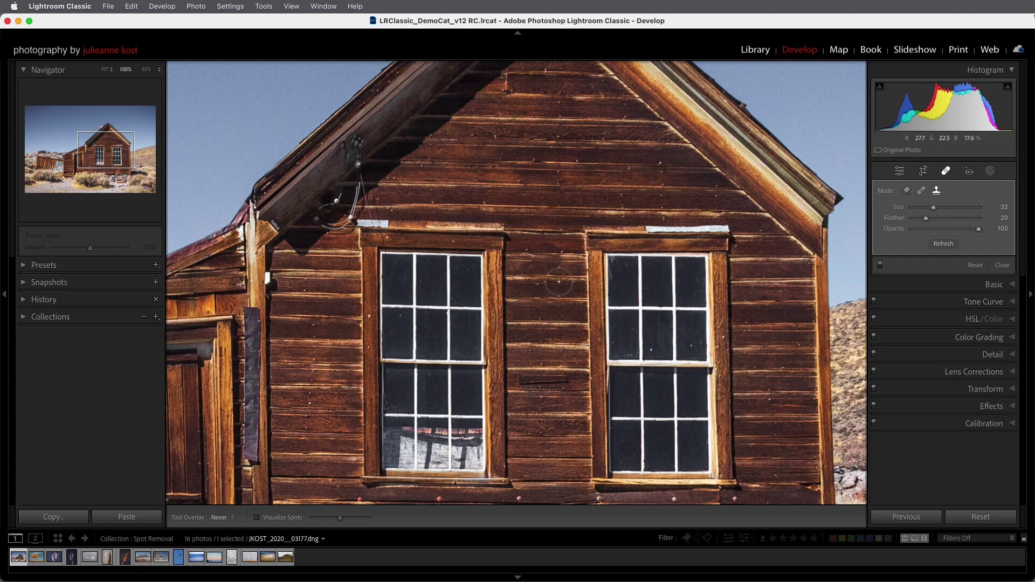
drag(926, 218, 957, 218)
- Paint a clone stroke over the reflection in the left window's lower panes
drag(431, 415, 466, 287)
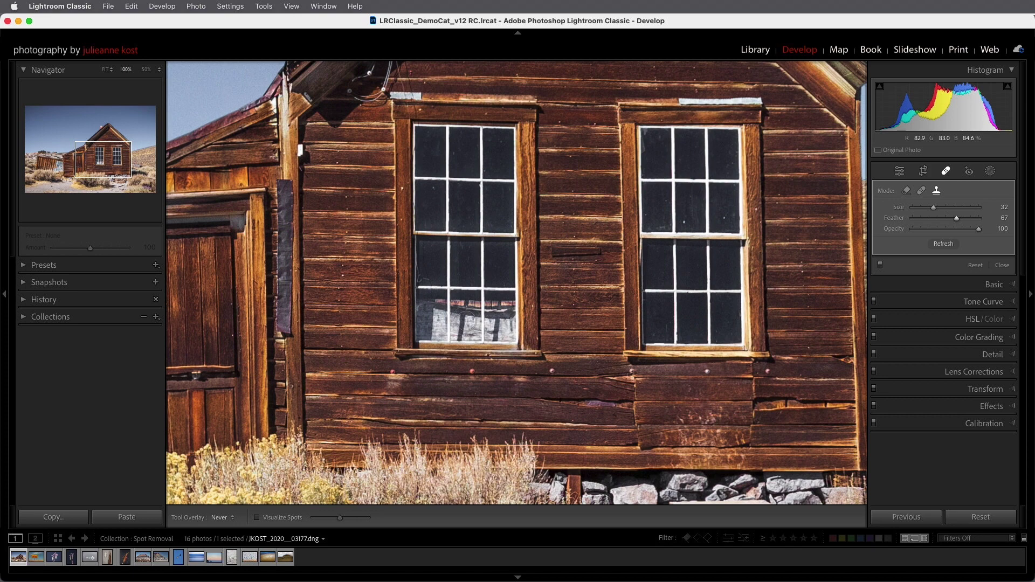
scroll(418, 300, up, 3)
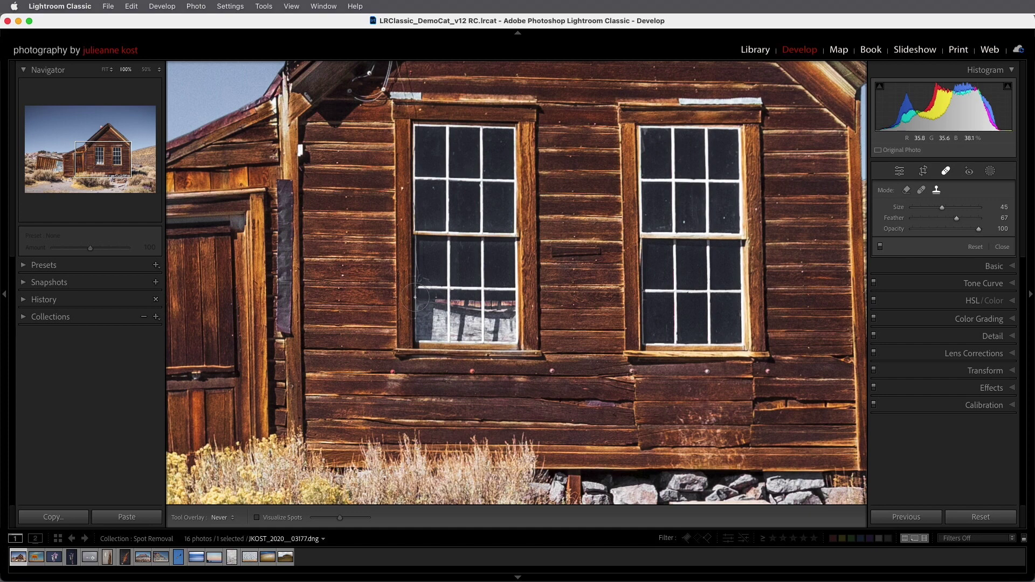
scroll(423, 300, up, 1)
mouse_move(470, 300)
mouse_down()
mouse_move(506, 302)
mouse_move(511, 333)
mouse_move(407, 333)
mouse_up()
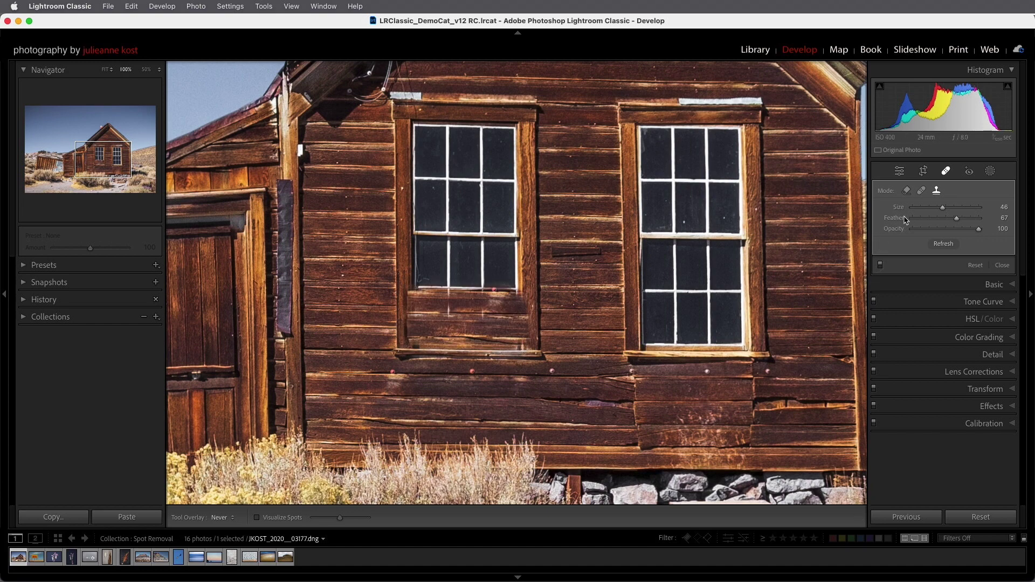
key(h)
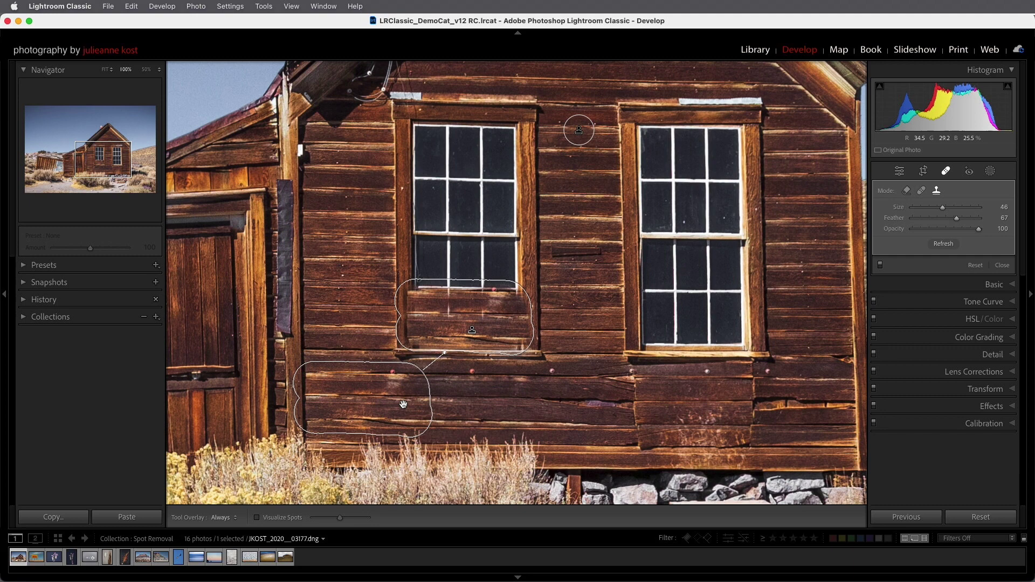
- Source the window patch from the right window's lower panes, with feather 71
click(942, 244)
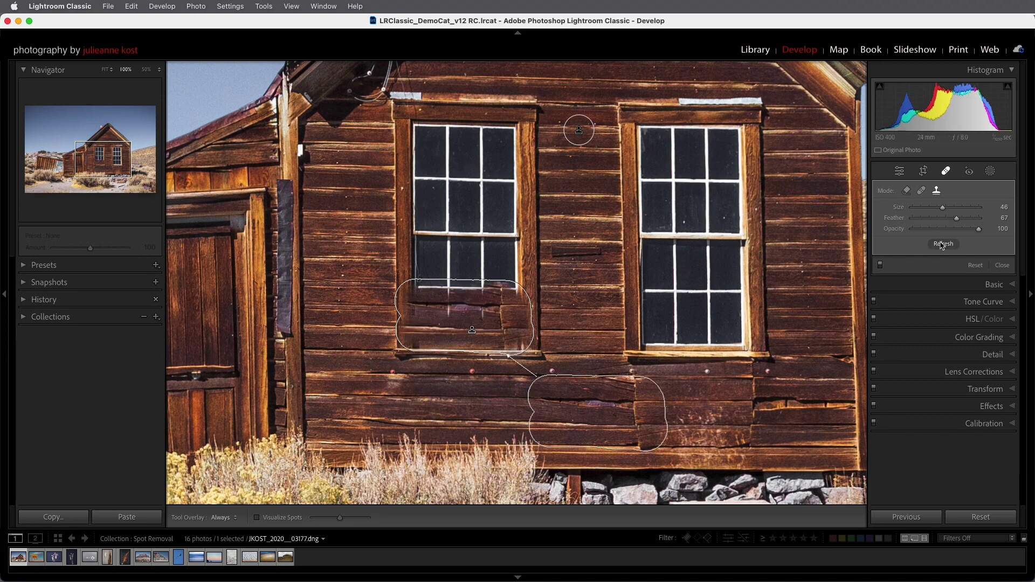
click(941, 244)
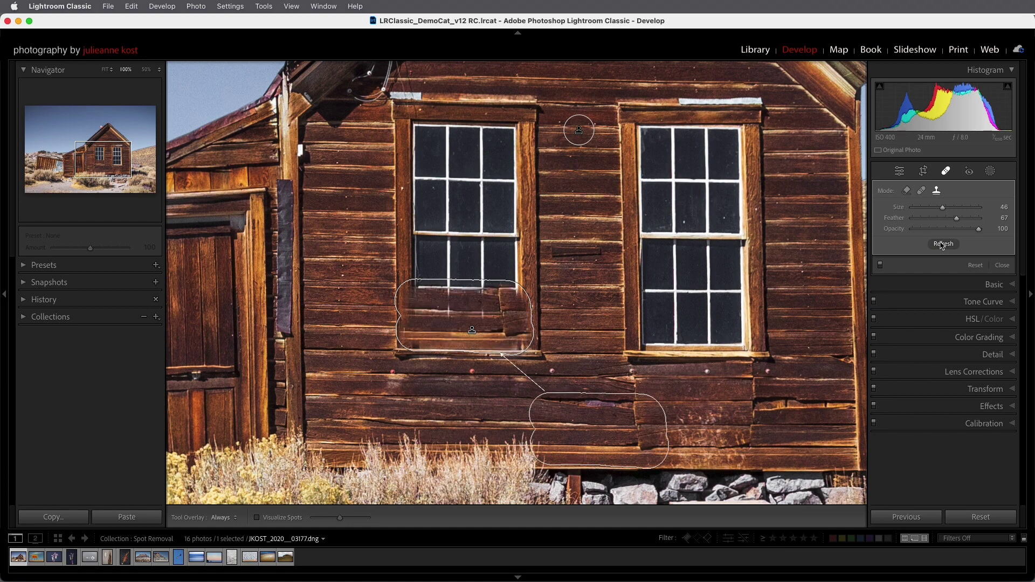
click(941, 244)
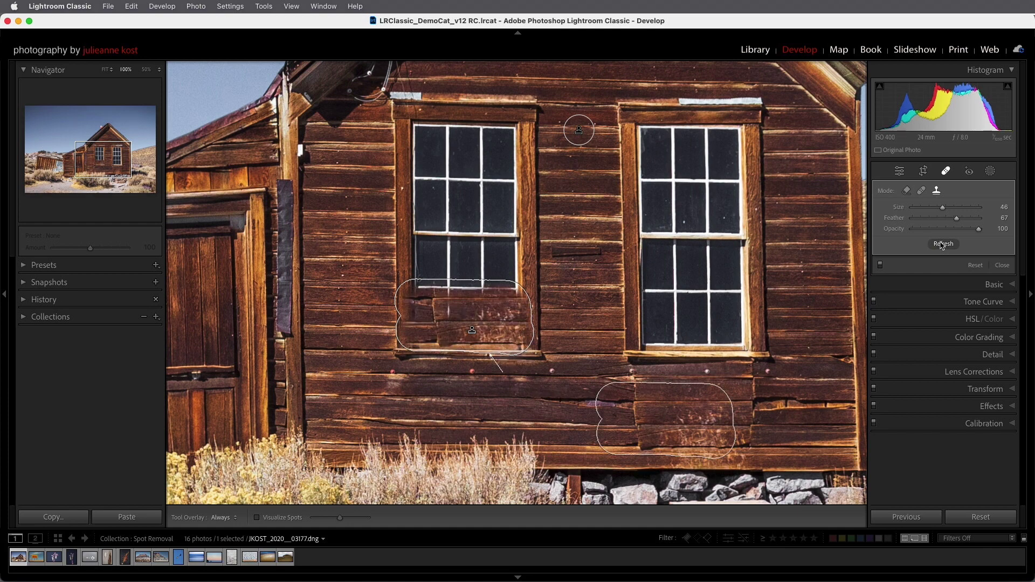
mouse_move(702, 445)
mouse_down()
mouse_move(569, 436)
mouse_move(660, 336)
mouse_move(688, 319)
mouse_move(714, 326)
mouse_up()
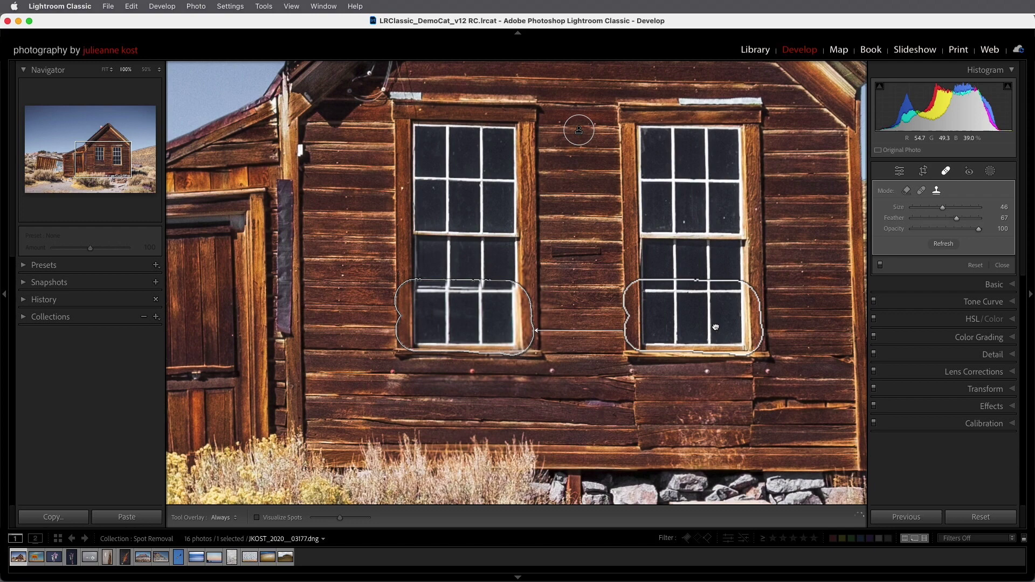
key(h)
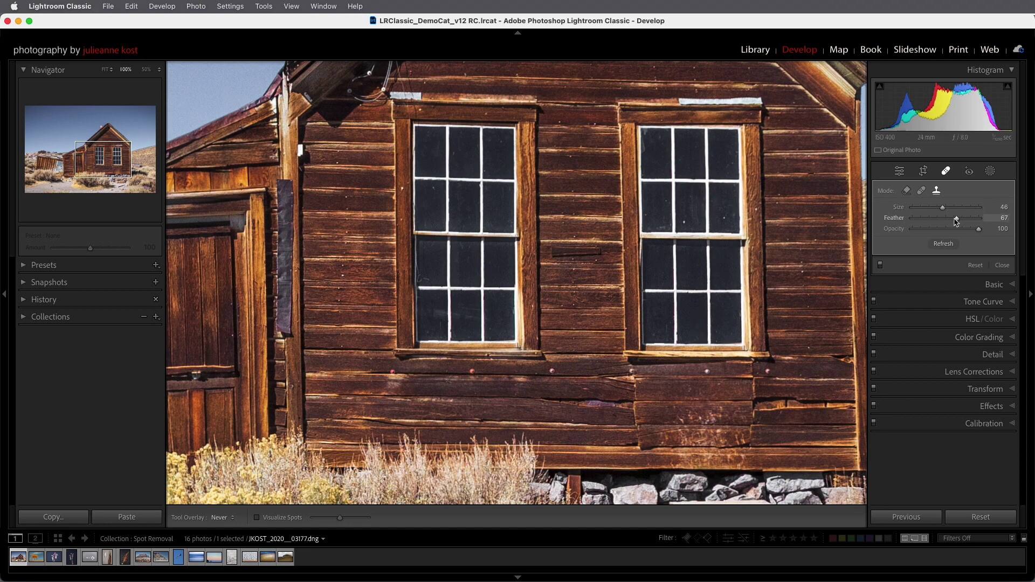
drag(955, 221, 934, 223)
drag(814, 296, 509, 249)
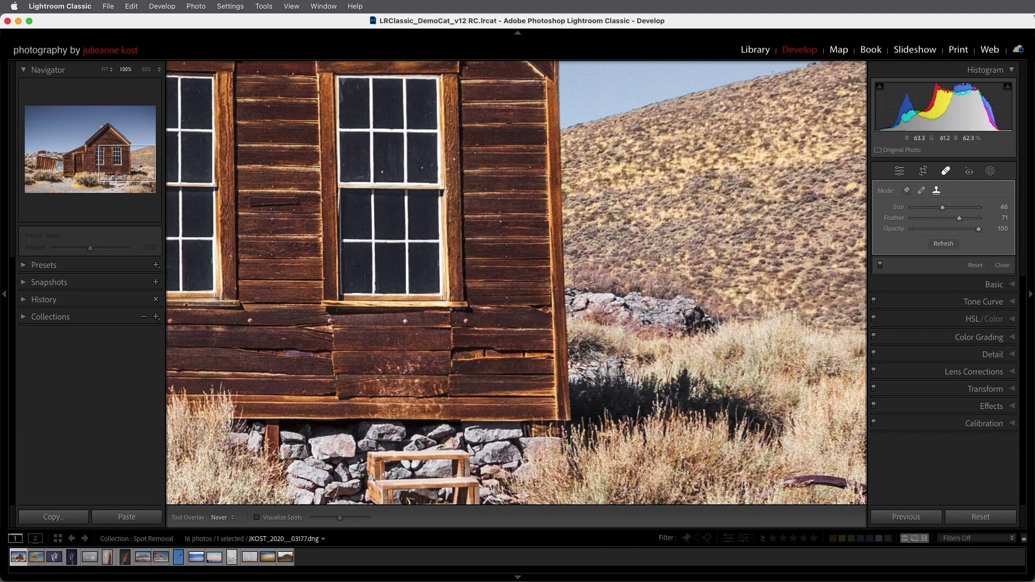
- Paint a clone spot over the wooden structure beside the house corner
scroll(581, 309, up, 2)
mouse_move(581, 309)
mouse_down()
mouse_move(685, 319)
mouse_move(647, 331)
mouse_move(628, 348)
mouse_move(625, 369)
mouse_move(599, 370)
mouse_move(566, 342)
mouse_move(595, 333)
mouse_up()
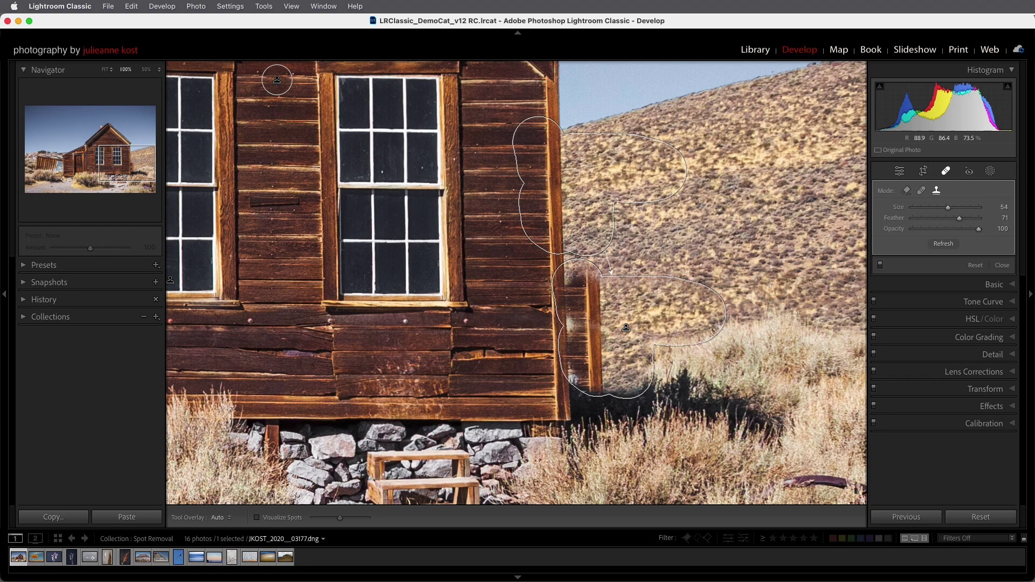
drag(601, 192, 627, 202)
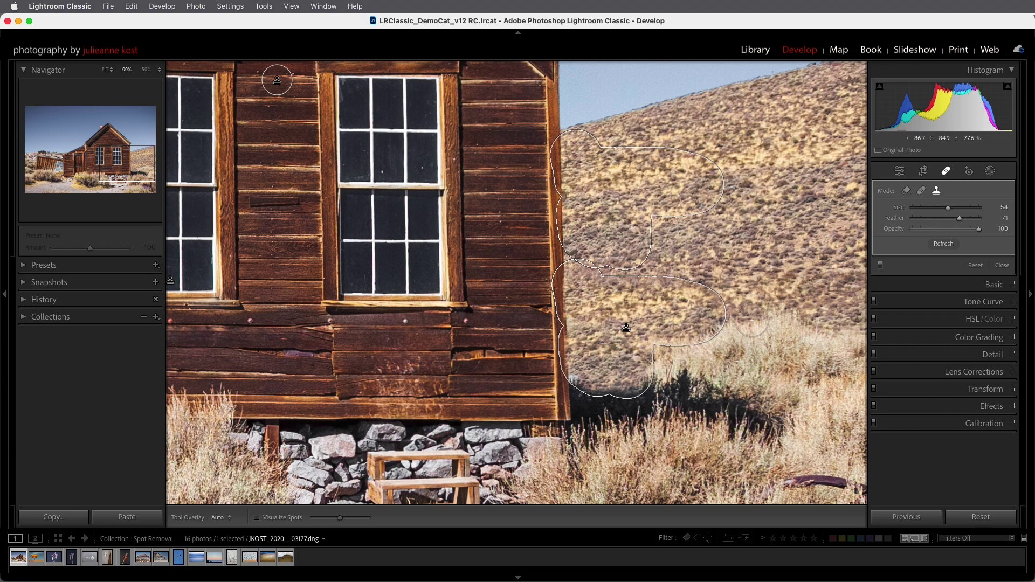
- Switch that spot to Heal and source it from the hillside up and right
click(922, 192)
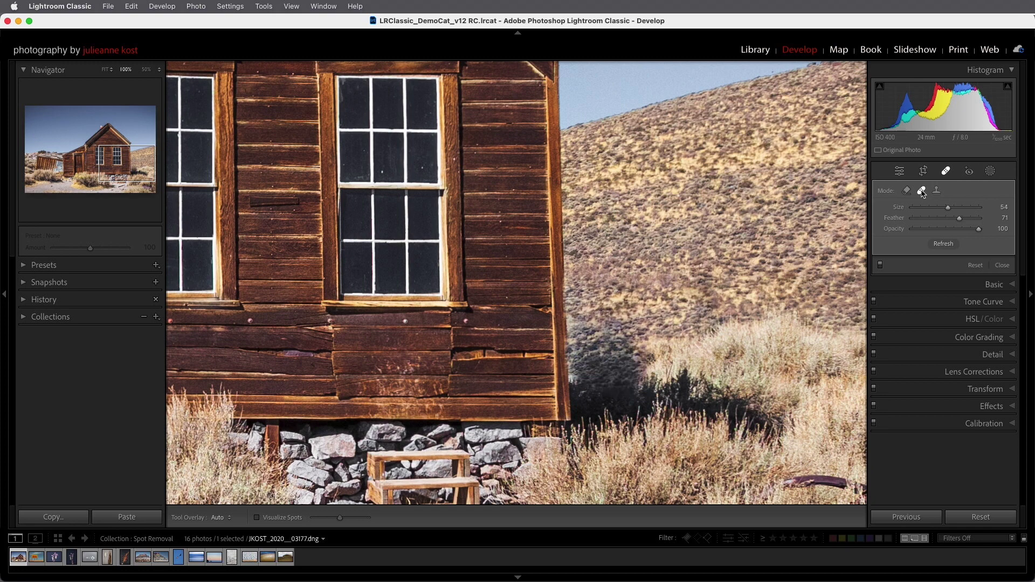
click(943, 244)
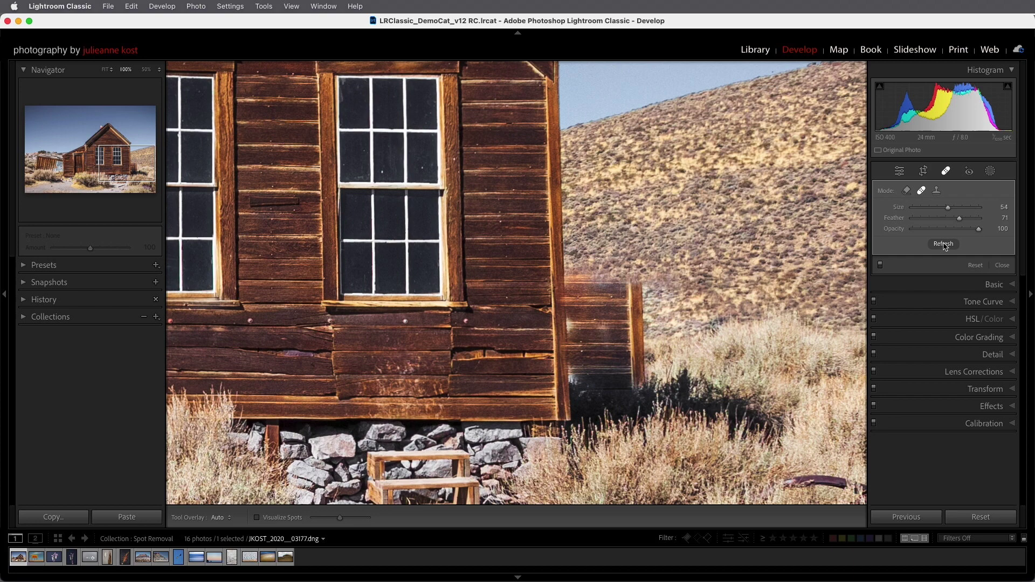
click(943, 244)
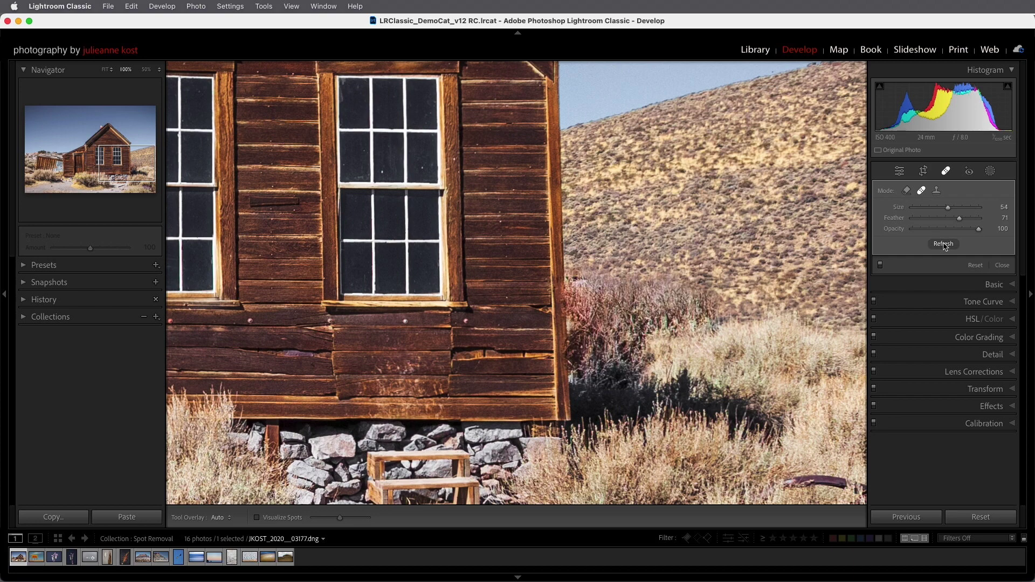
click(943, 244)
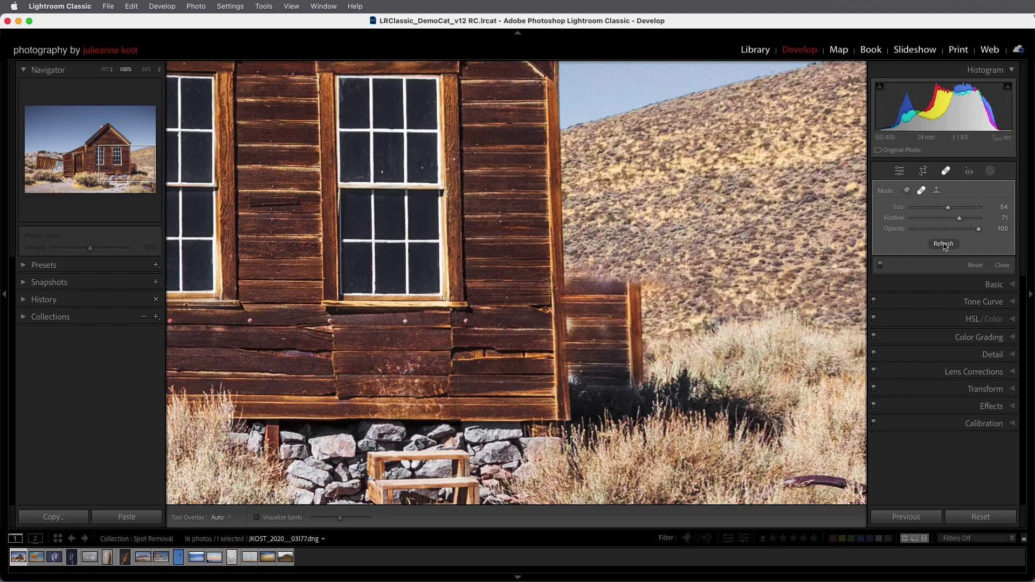
click(943, 245)
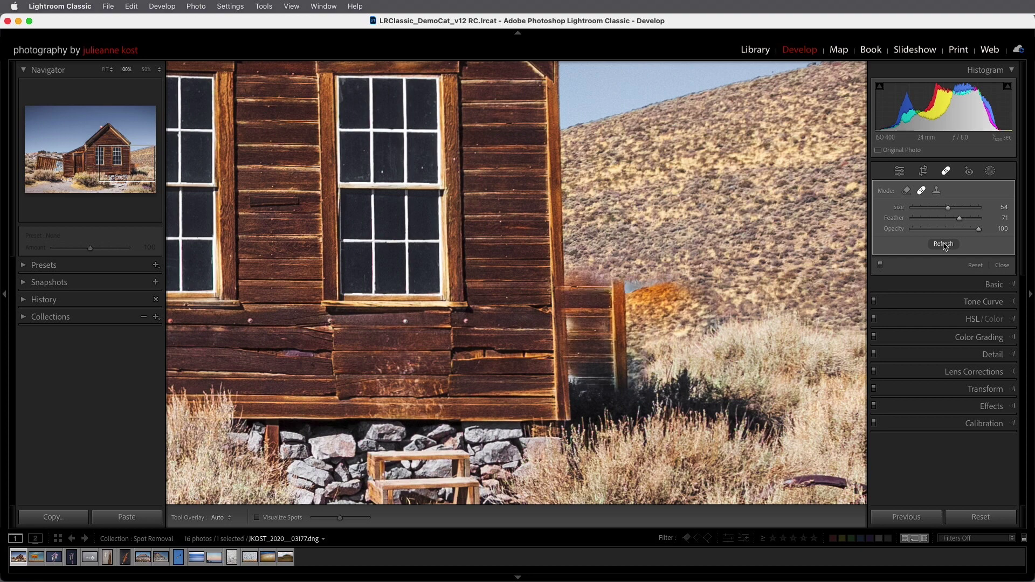
click(943, 244)
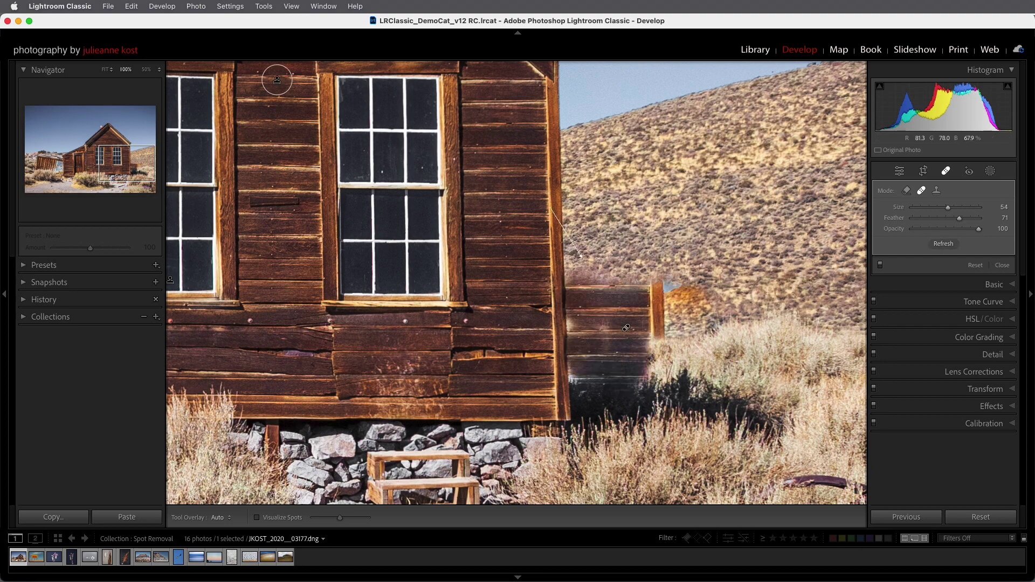
drag(531, 180, 624, 214)
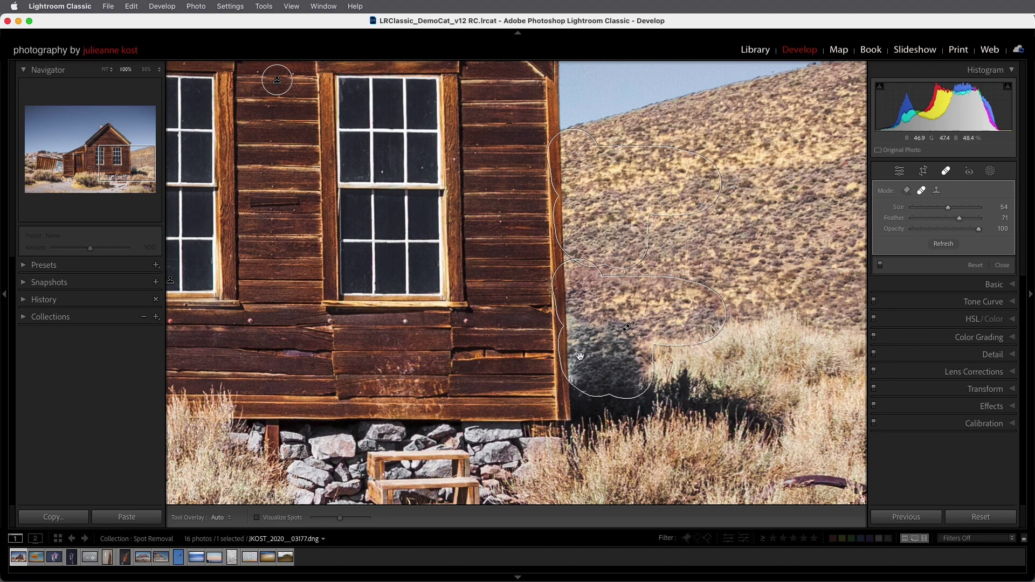
- Switch the corner patch to Content-Aware Remove, nudge it right, and regenerate a hillside-and-grass fill
click(906, 191)
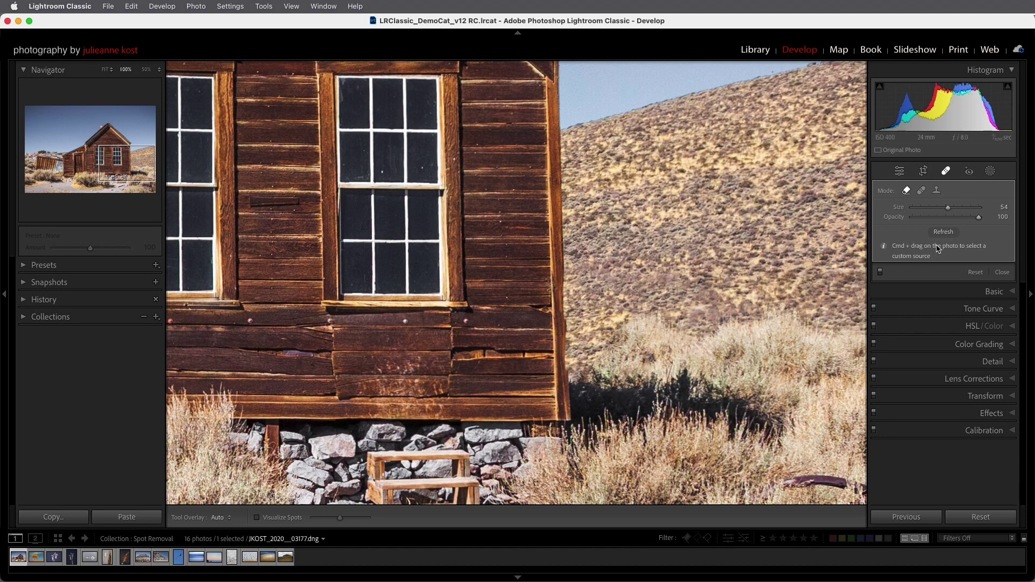
click(944, 232)
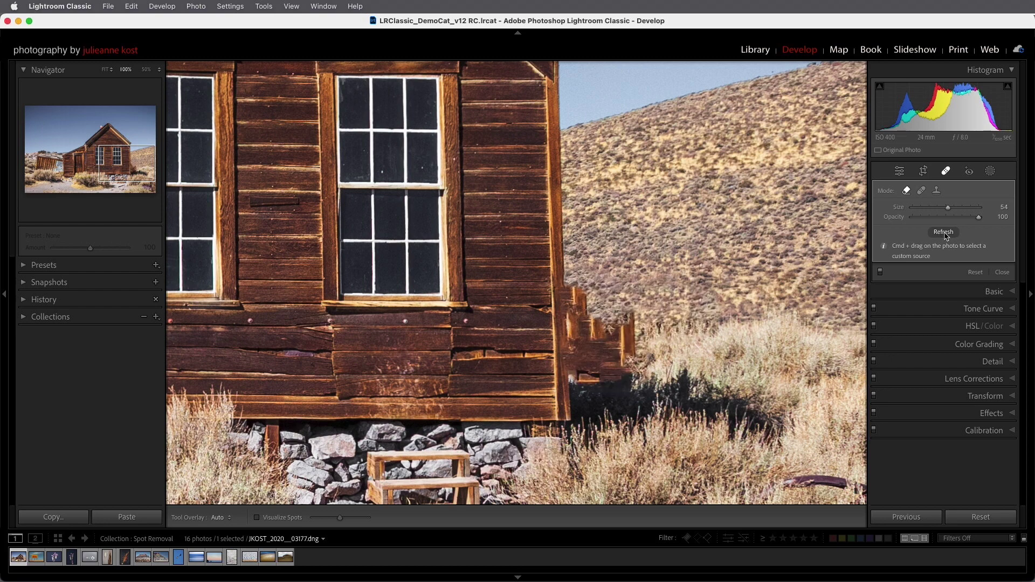
click(944, 233)
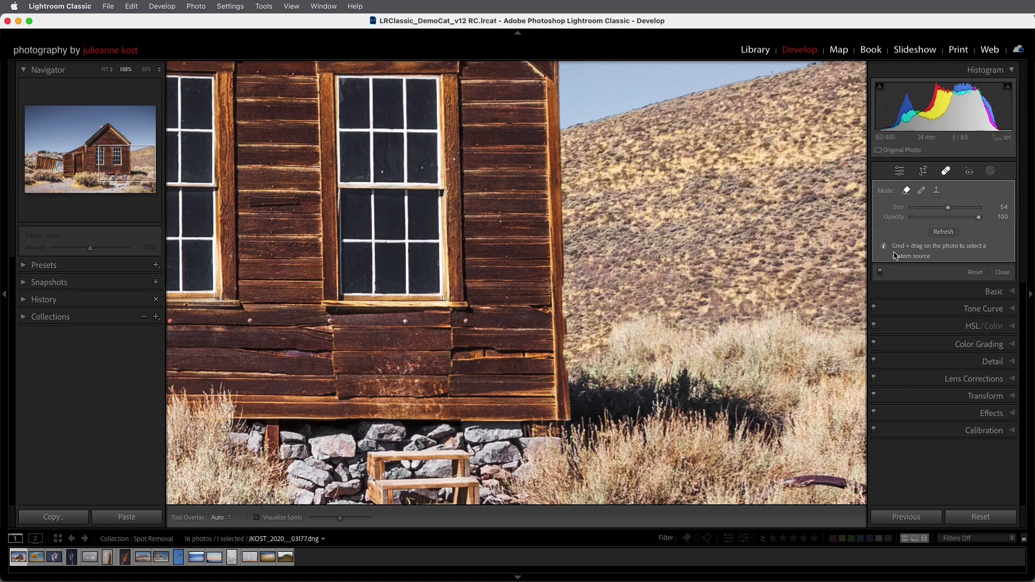
key(h)
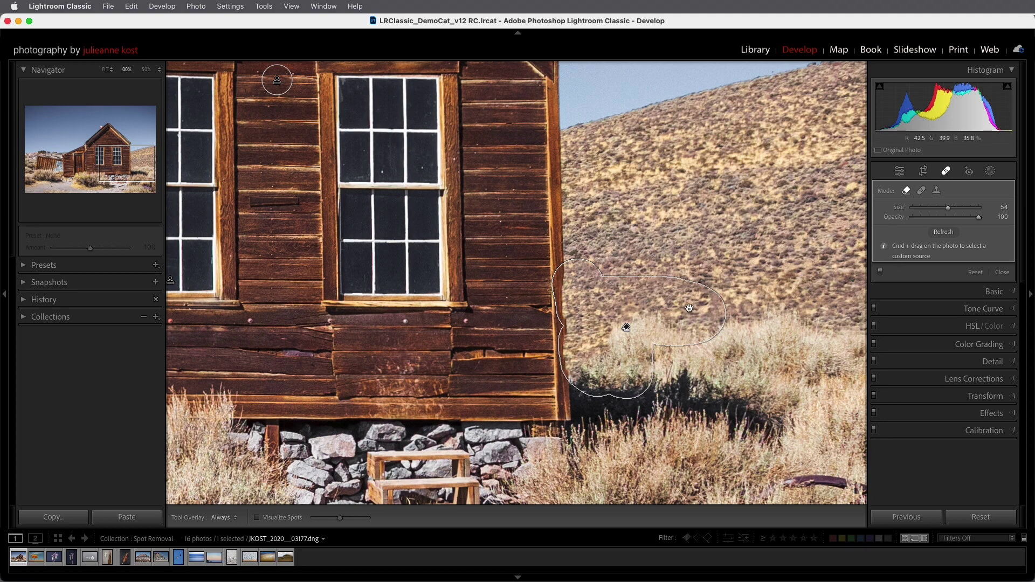
drag(681, 310, 657, 311)
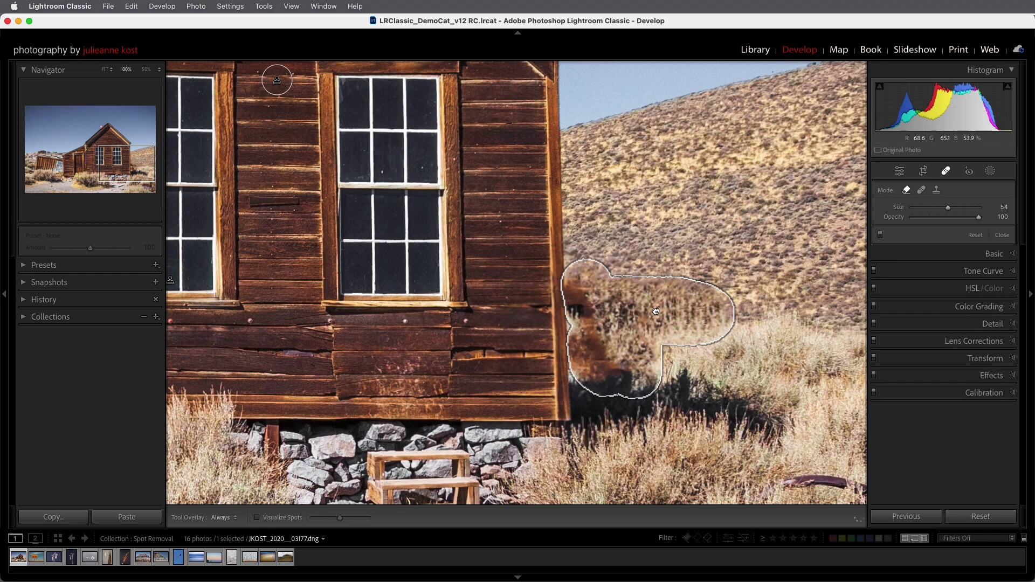
click(940, 232)
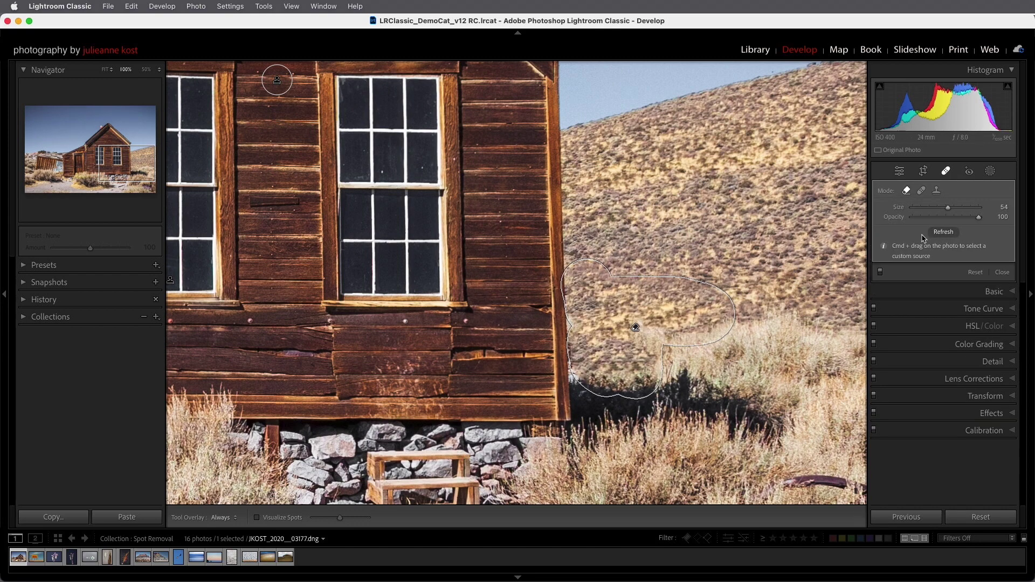
- Shrink the brush to 32 and paint out the rusted bars by the drum and steps
mouse_move(782, 362)
mouse_down()
mouse_move(658, 319)
mouse_move(687, 257)
mouse_up()
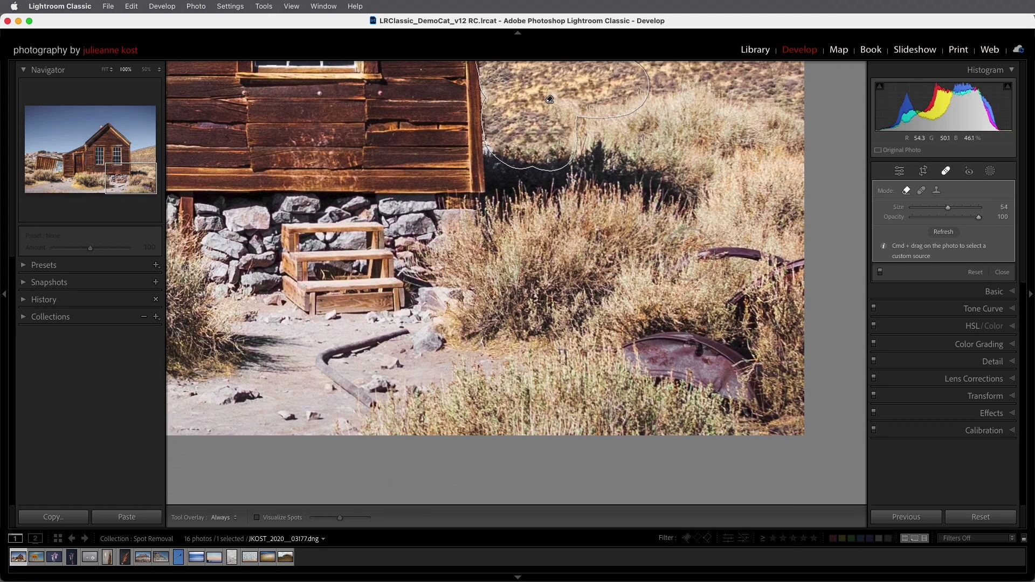
key(bracketleft)
key(bracketleft)
key(bracketleft)
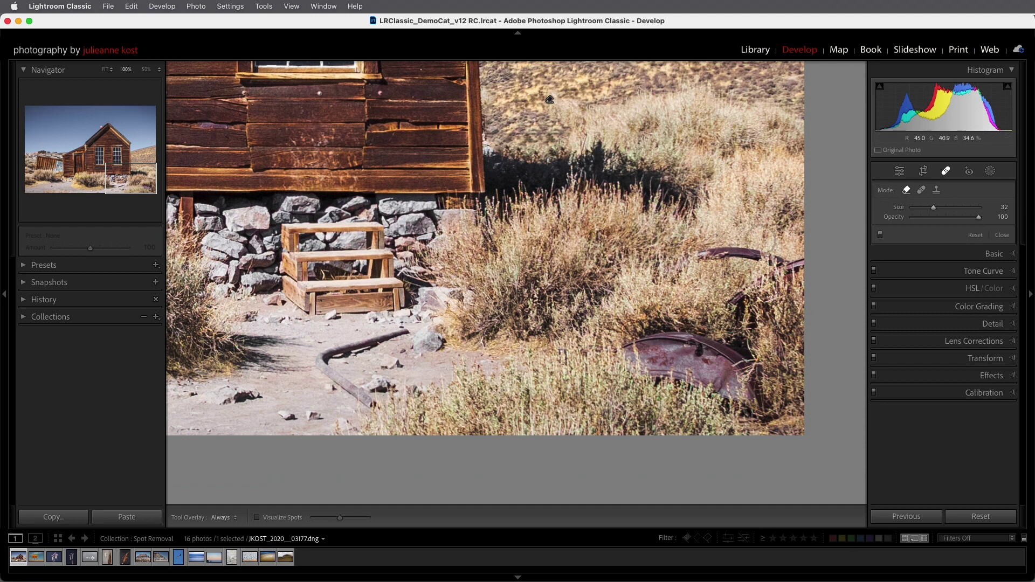
click(677, 271)
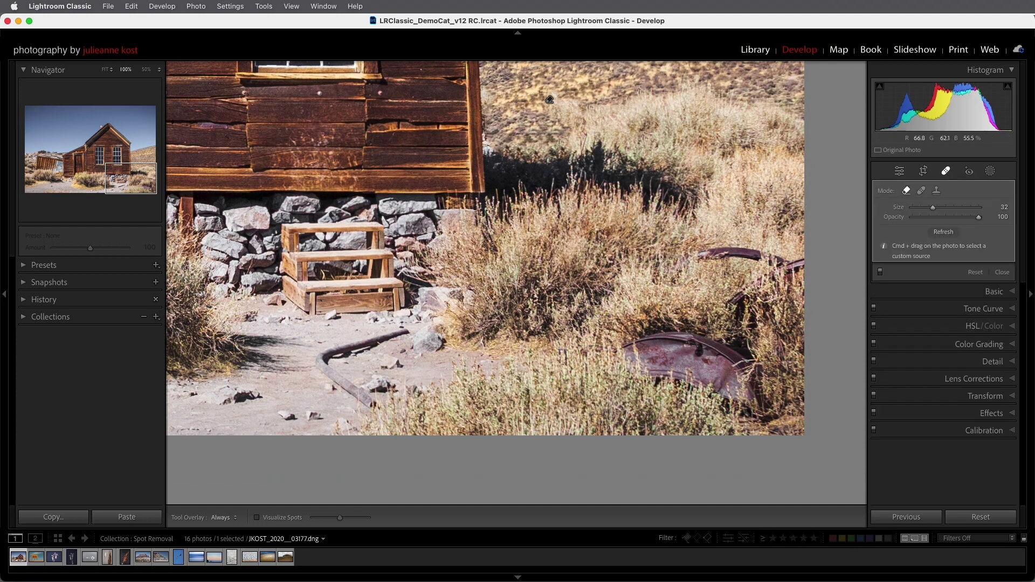
mouse_move(672, 272)
mouse_down()
mouse_move(703, 253)
mouse_move(752, 252)
mouse_move(780, 266)
mouse_move(793, 256)
mouse_move(735, 298)
mouse_up()
scroll(420, 335, down, 3)
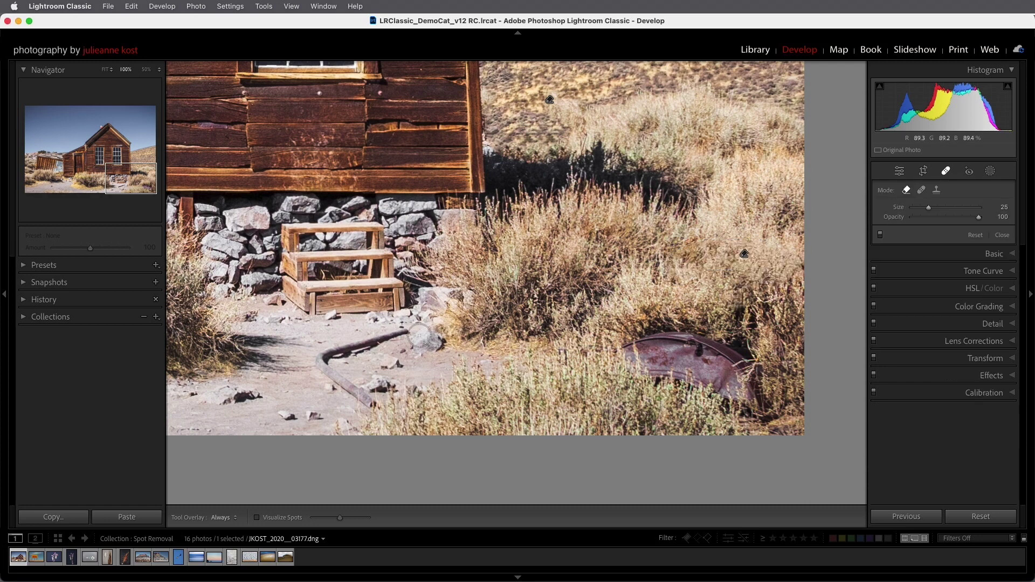
scroll(419, 335, down, 2)
click(408, 332)
key(super+z)
mouse_move(413, 330)
mouse_down()
mouse_move(325, 357)
mouse_move(370, 406)
mouse_move(362, 386)
mouse_move(390, 385)
mouse_move(328, 388)
mouse_move(322, 361)
mouse_up()
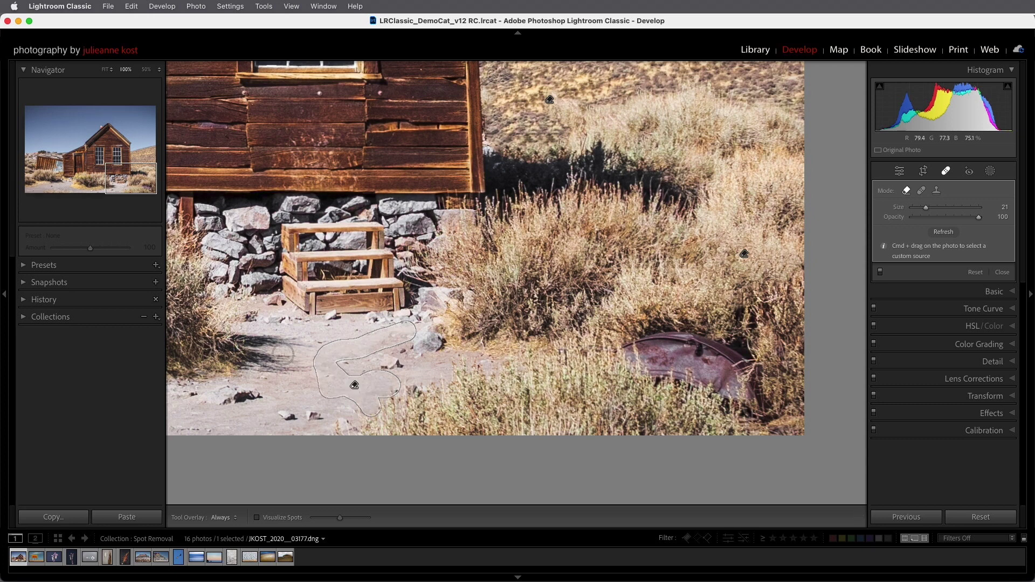
- Paint a Content-Aware Remove stroke over the wooden steps and regenerate the fill several times
scroll(290, 235, up, 2)
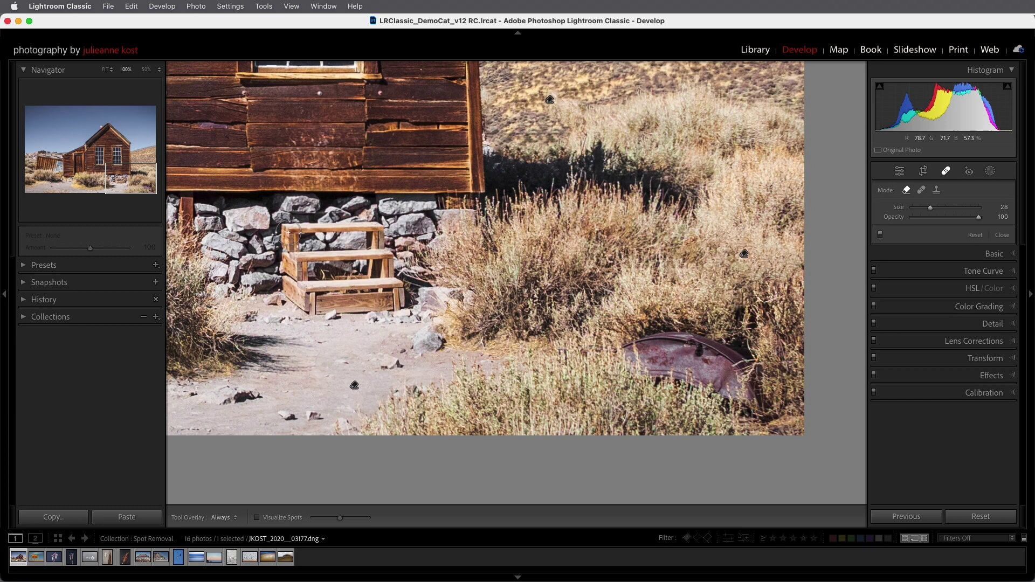
mouse_move(288, 232)
mouse_down()
mouse_move(288, 286)
mouse_move(306, 308)
mouse_move(384, 309)
mouse_move(397, 291)
mouse_move(372, 218)
mouse_move(302, 221)
mouse_move(308, 267)
mouse_move(351, 262)
mouse_move(381, 291)
mouse_up()
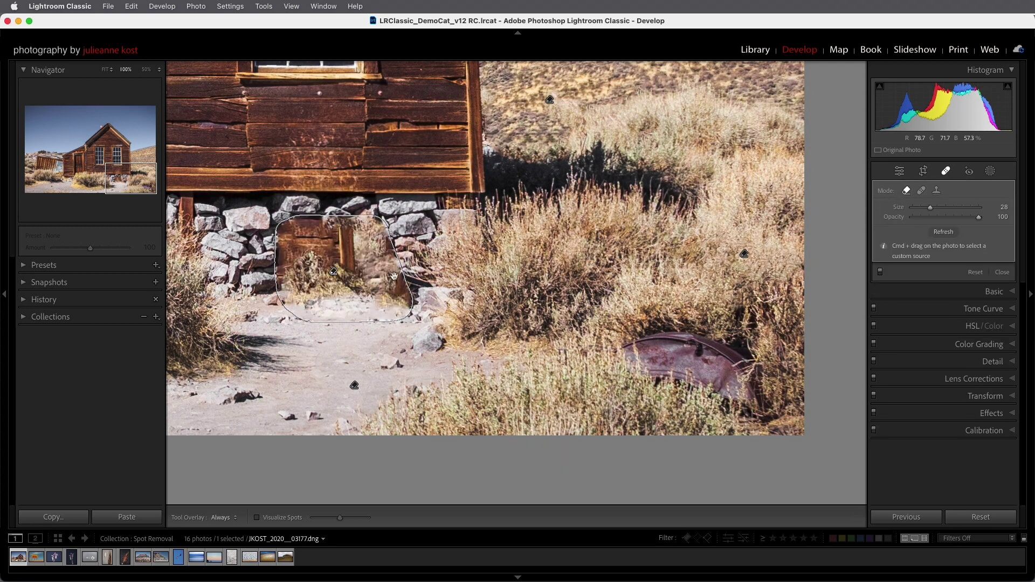
click(950, 232)
click(951, 233)
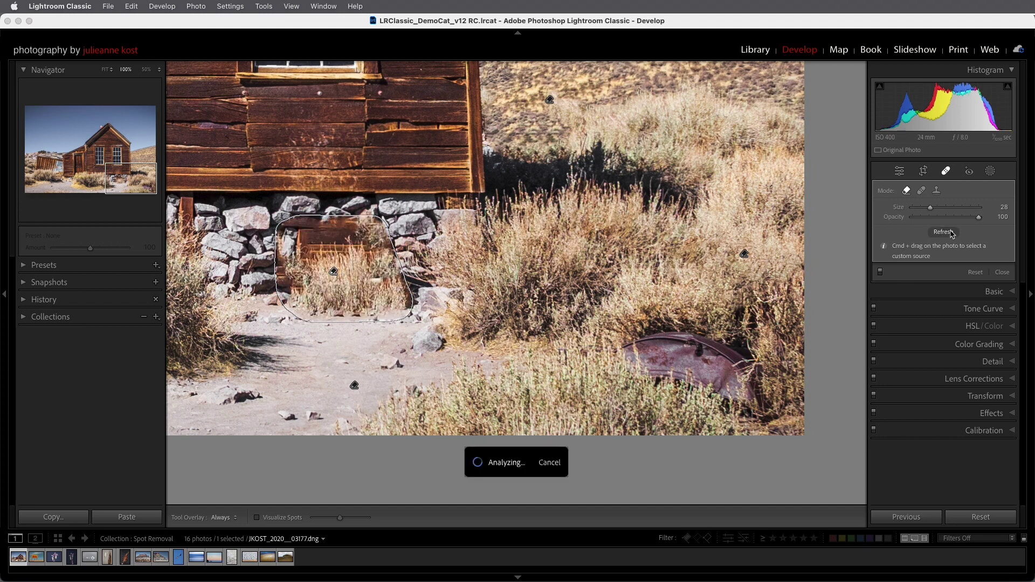
click(951, 232)
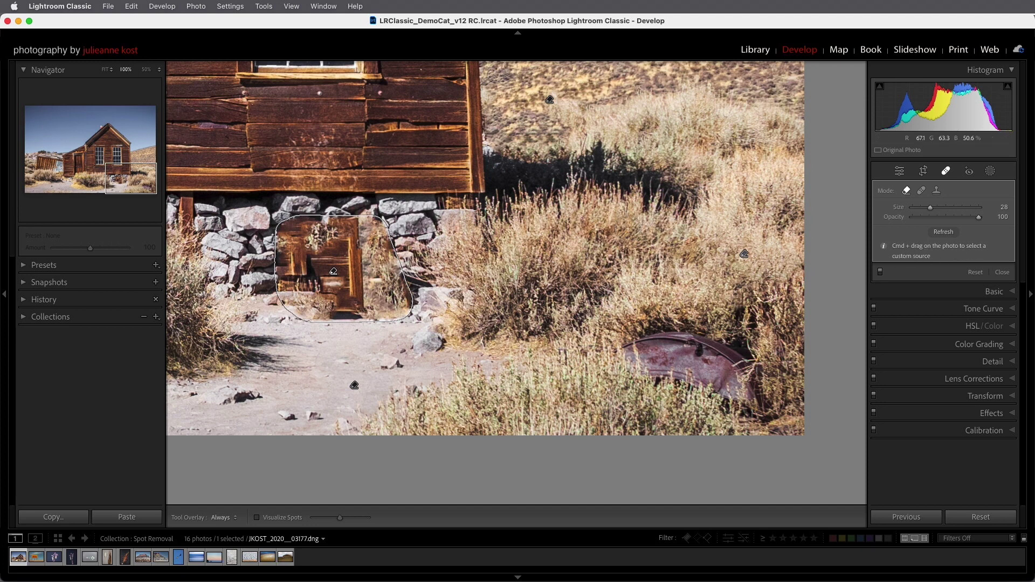
- Set a custom stone-wall source for the steps patch and regenerate it into matching stacked stones
drag(200, 209, 271, 307)
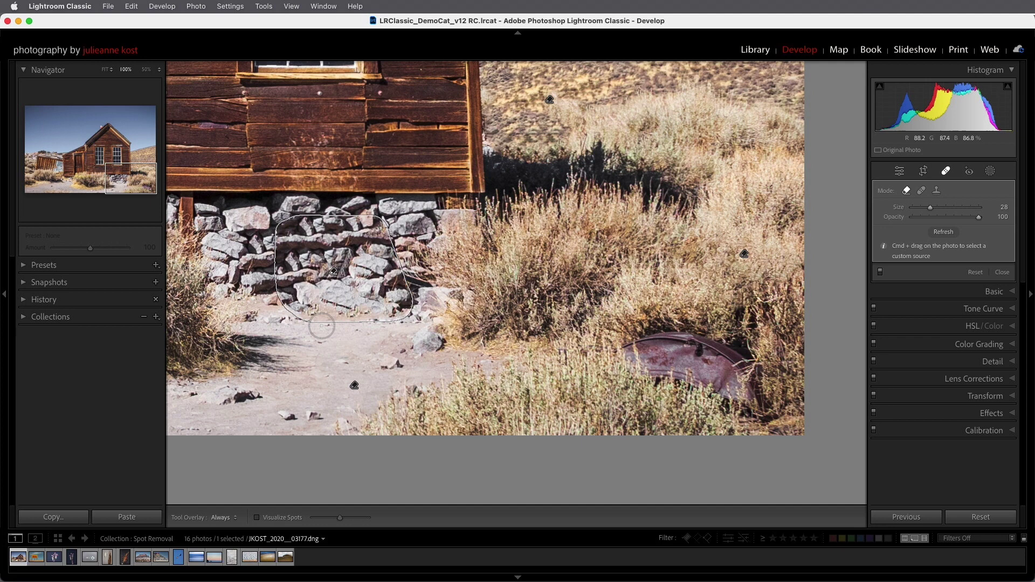
key(h)
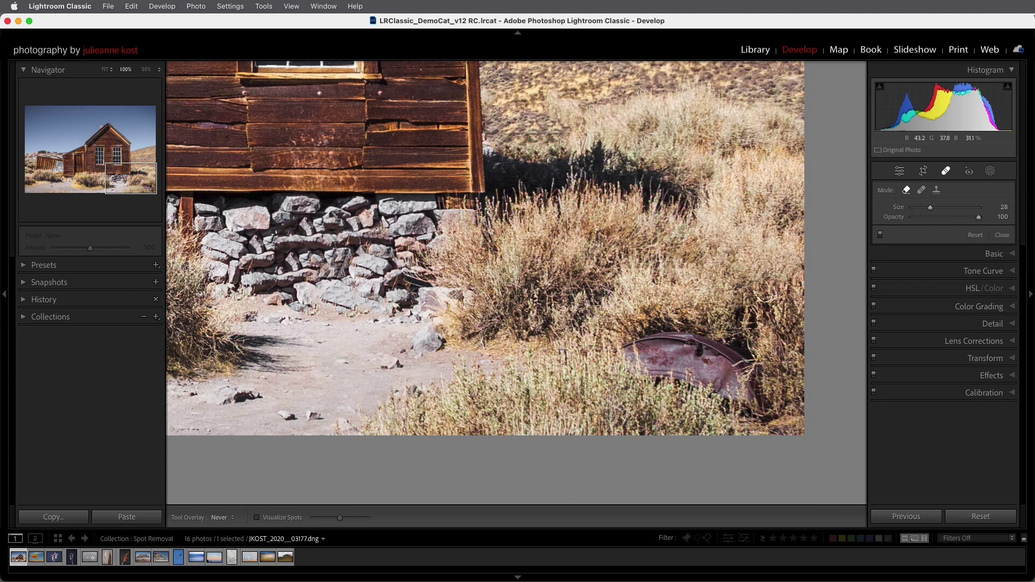
drag(361, 247, 369, 254)
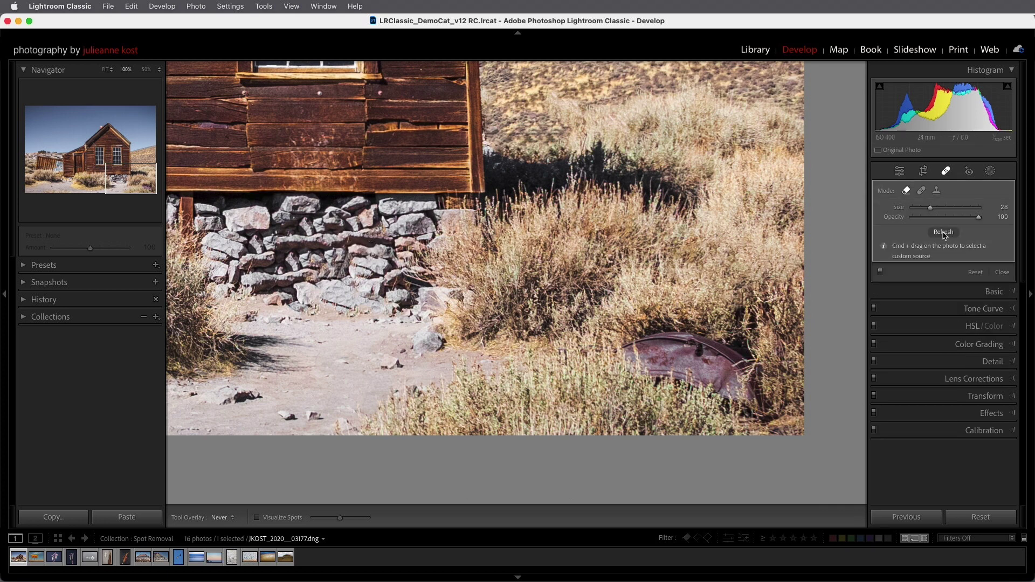
click(943, 233)
- Fit the cabin photo, toggle the removals off and on to compare, then open the GAS photo
key(z)
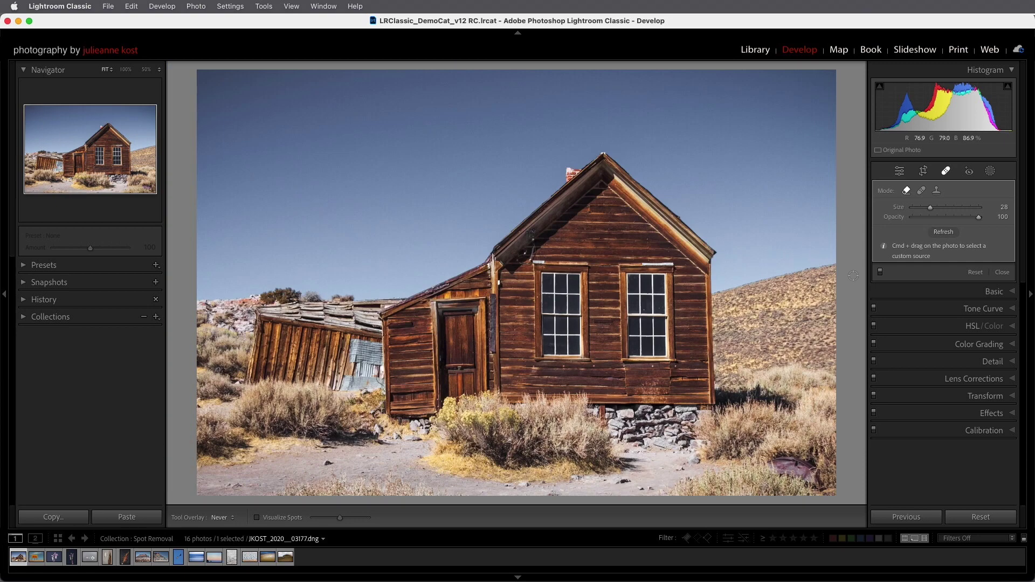
click(880, 272)
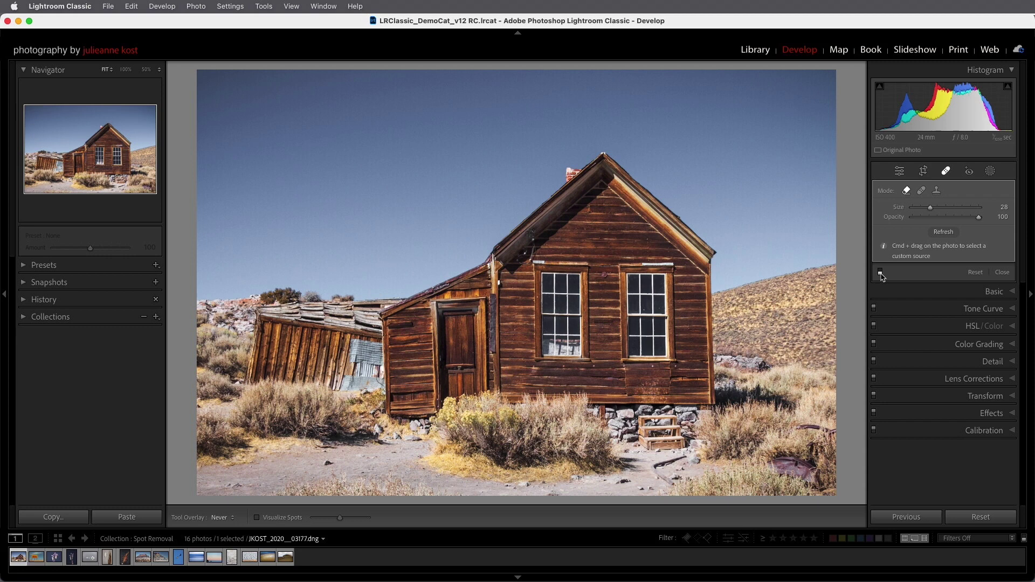
click(880, 272)
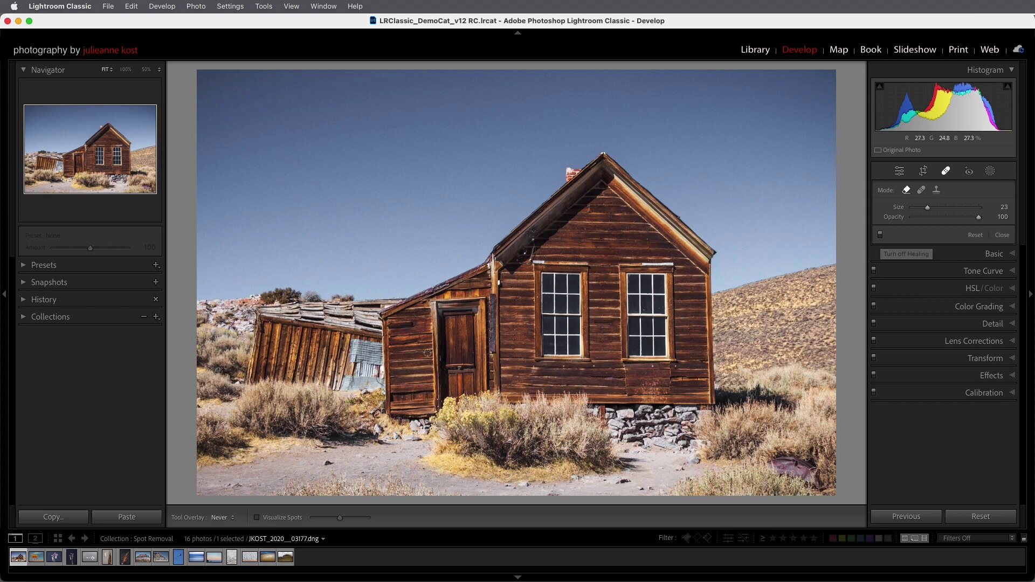
click(39, 562)
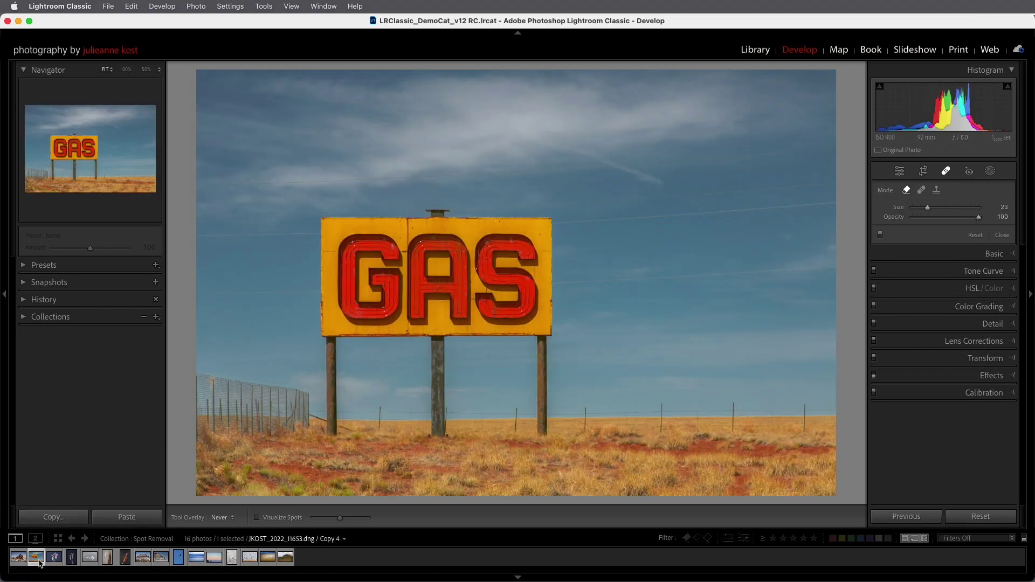
- At 50% zoom, paint out the wire crossing the sky beside the GAS sign, then remove the upper wire
key(z)
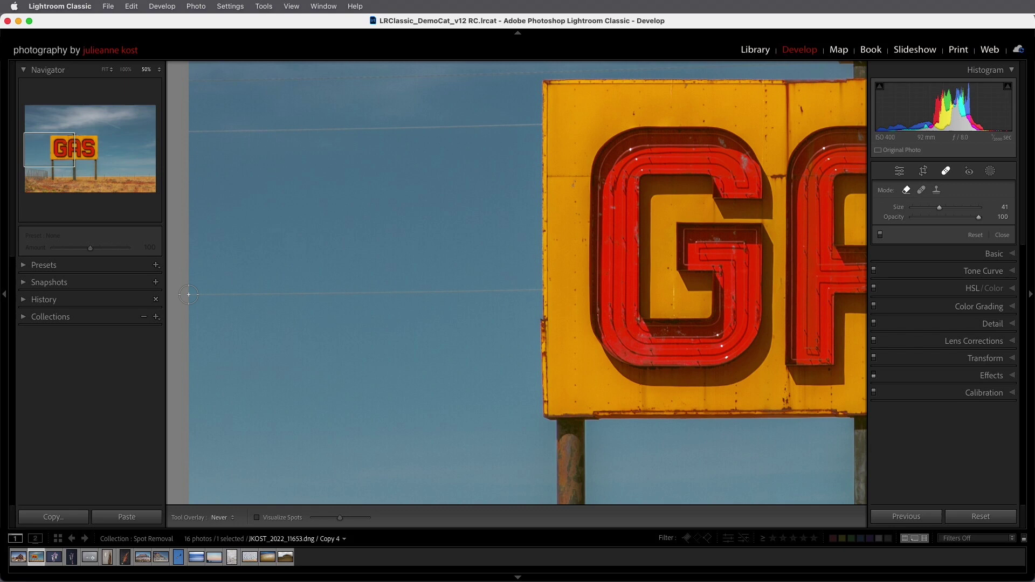
drag(189, 295, 533, 283)
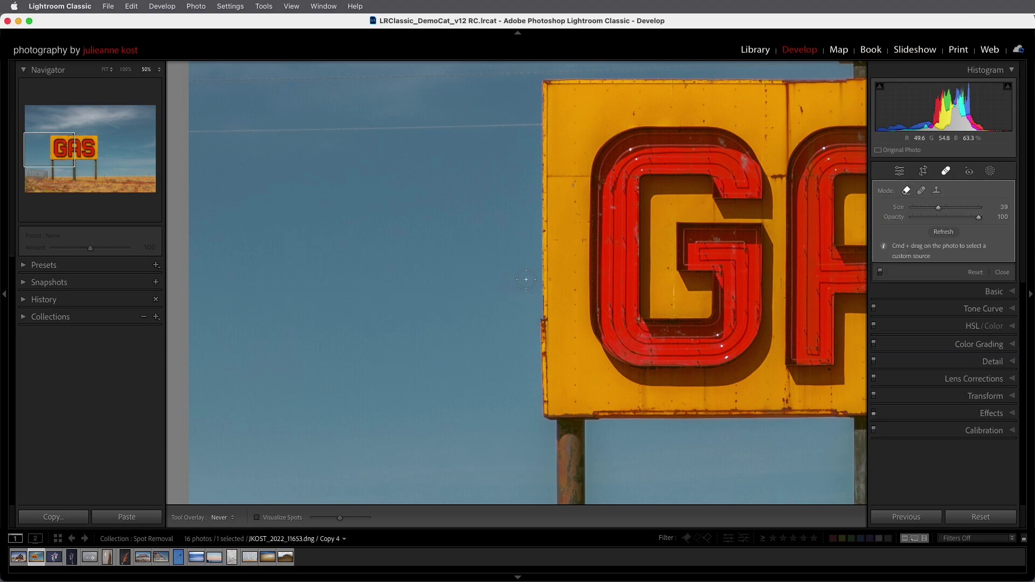
drag(358, 166, 374, 386)
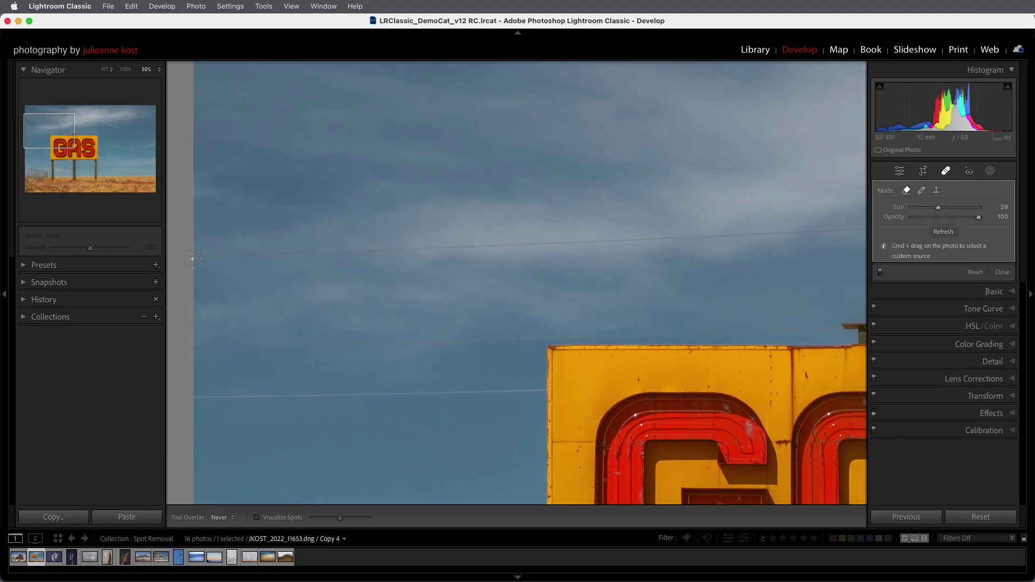
scroll(193, 255, down, 4)
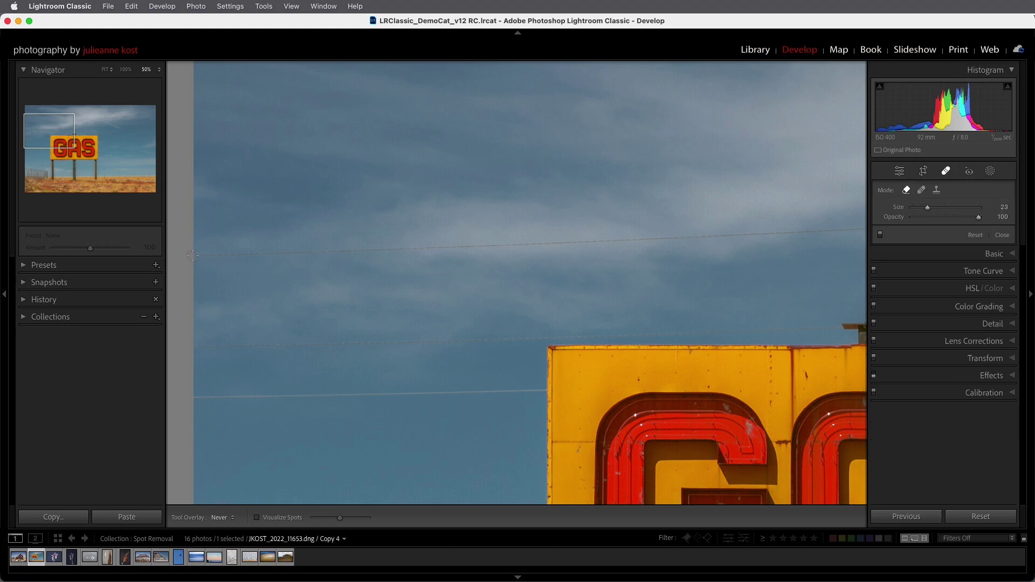
scroll(192, 255, down, 1)
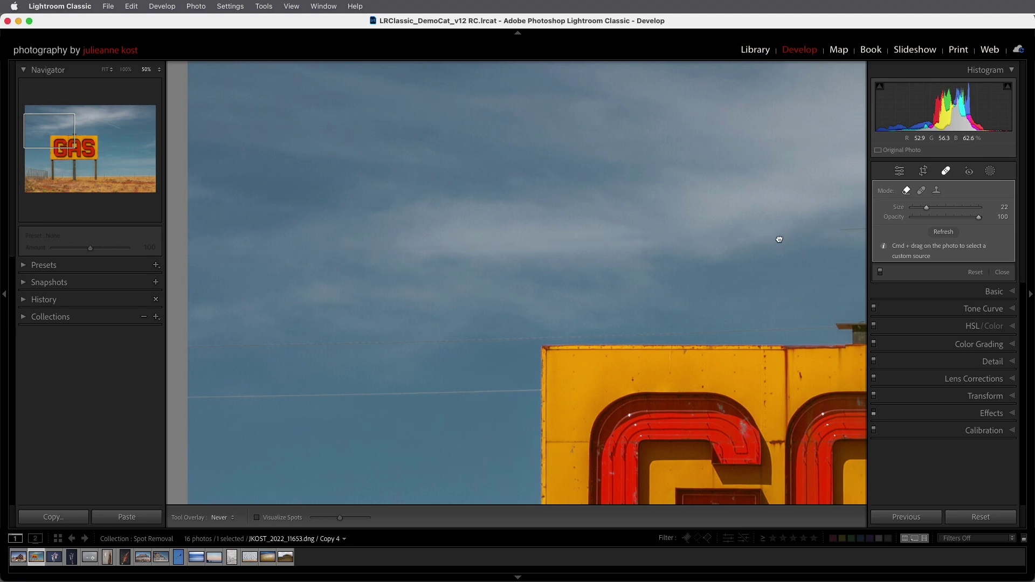
drag(778, 233, 335, 270)
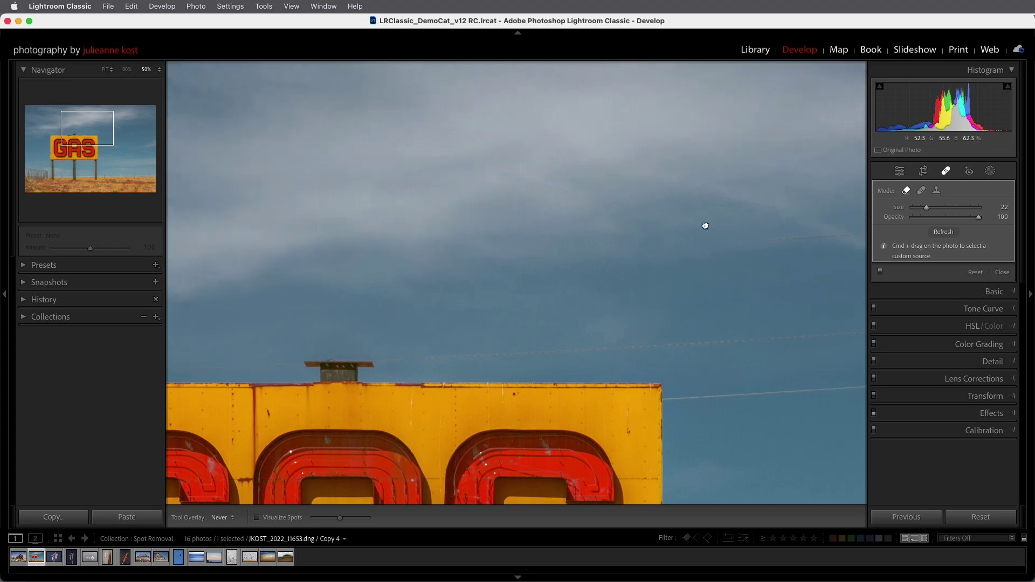
scroll(705, 224, right, 10)
scroll(654, 214, right, 5)
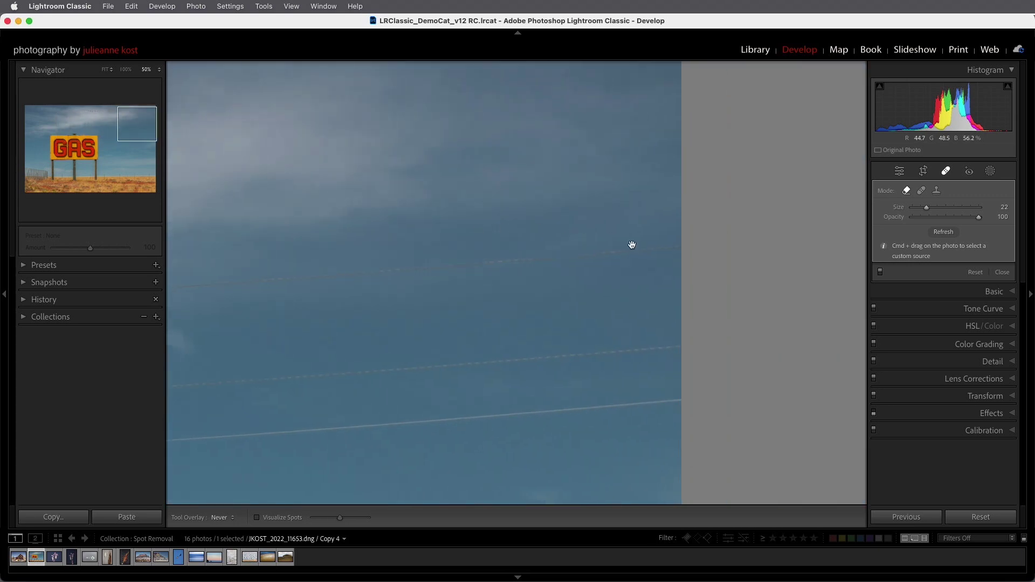
shift+click(677, 247)
- Open the succulent flower photo and show Visualize Spots with increased sensitivity
click(57, 558)
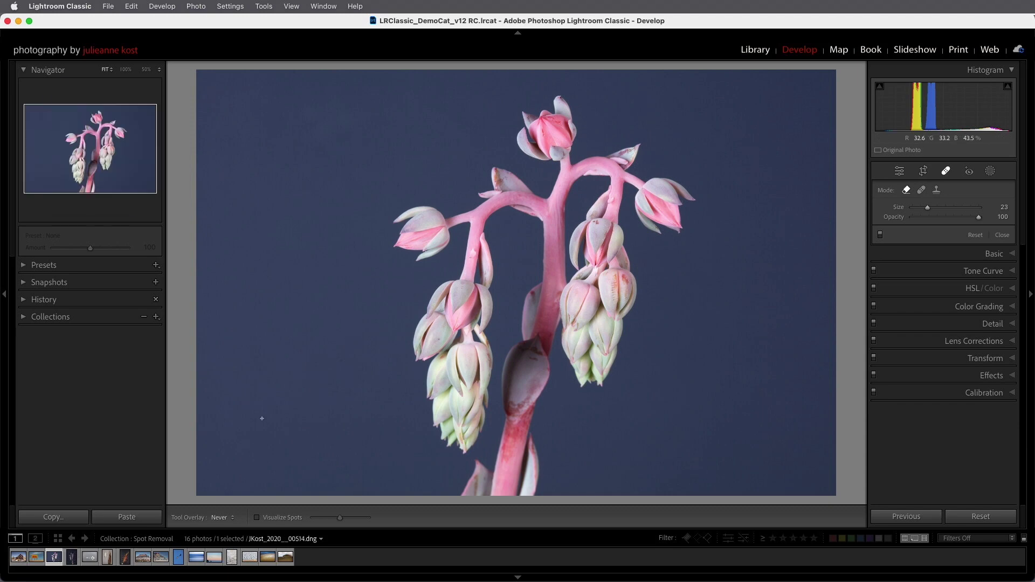
click(264, 517)
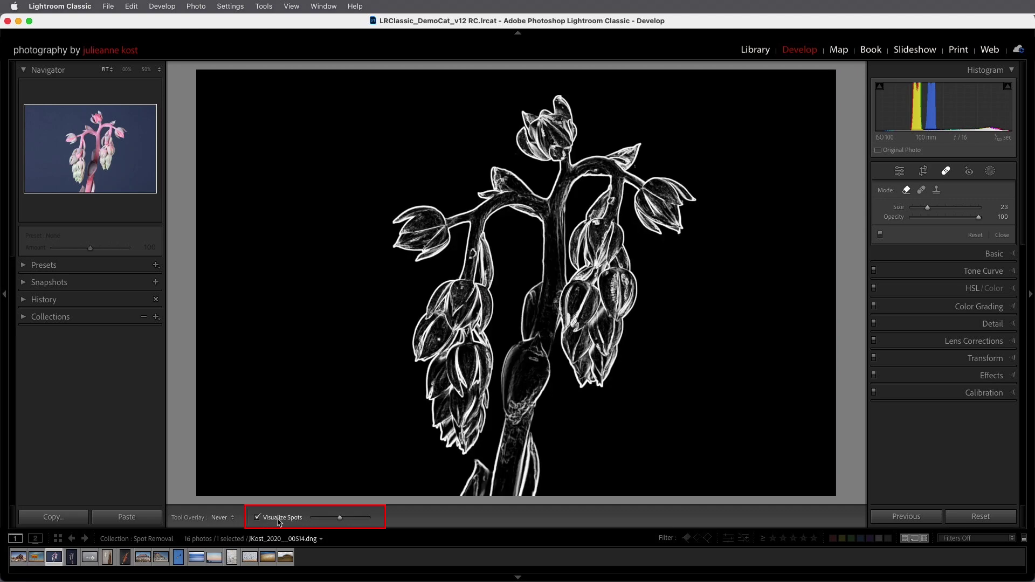
drag(341, 518, 380, 521)
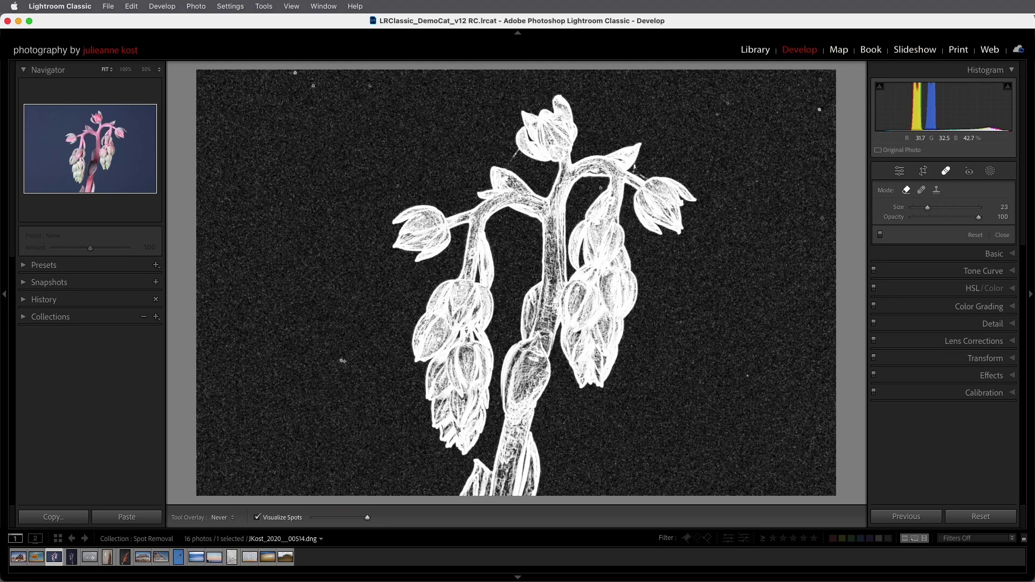
scroll(341, 363, up, 5)
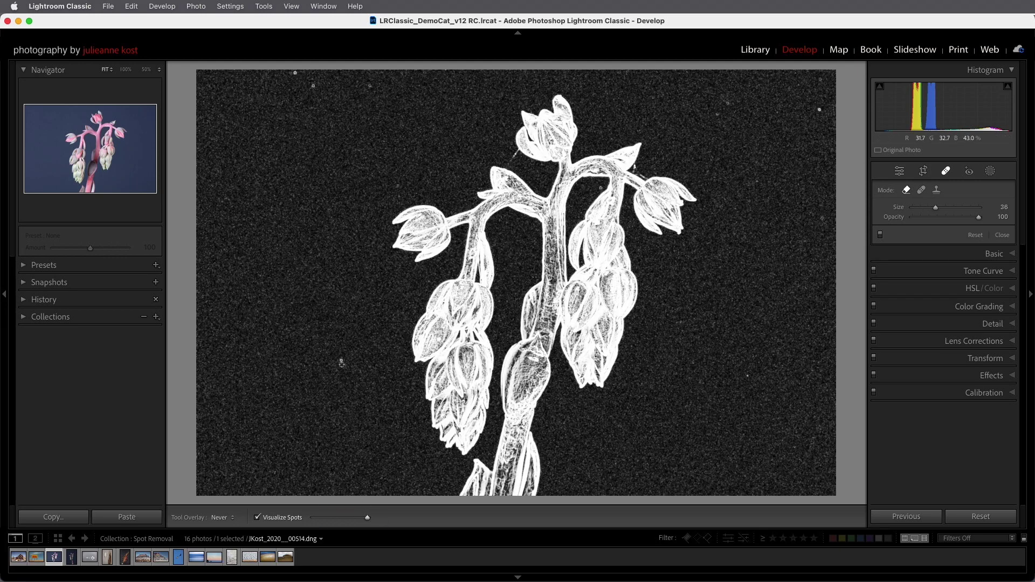
- Heal five dust spots in the blue background at 50% zoom with a smaller brush
click(342, 360)
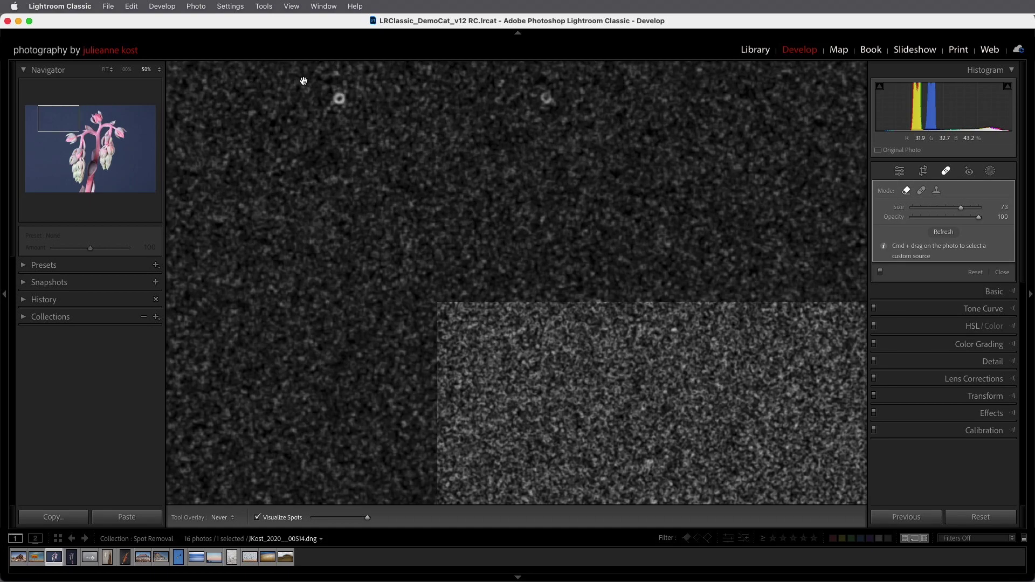
key(space)
click(303, 81)
drag(320, 118, 365, 229)
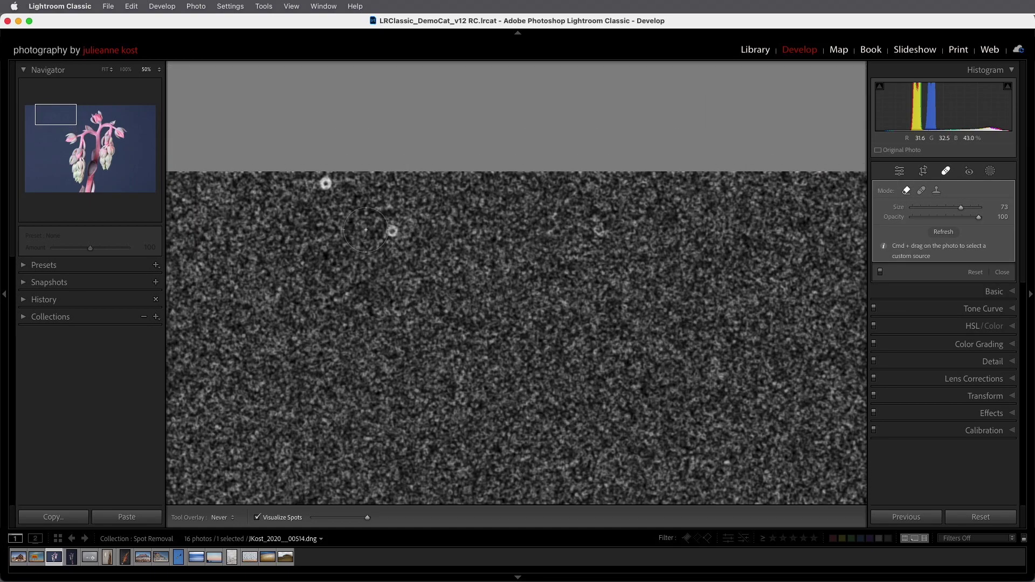
key(a)
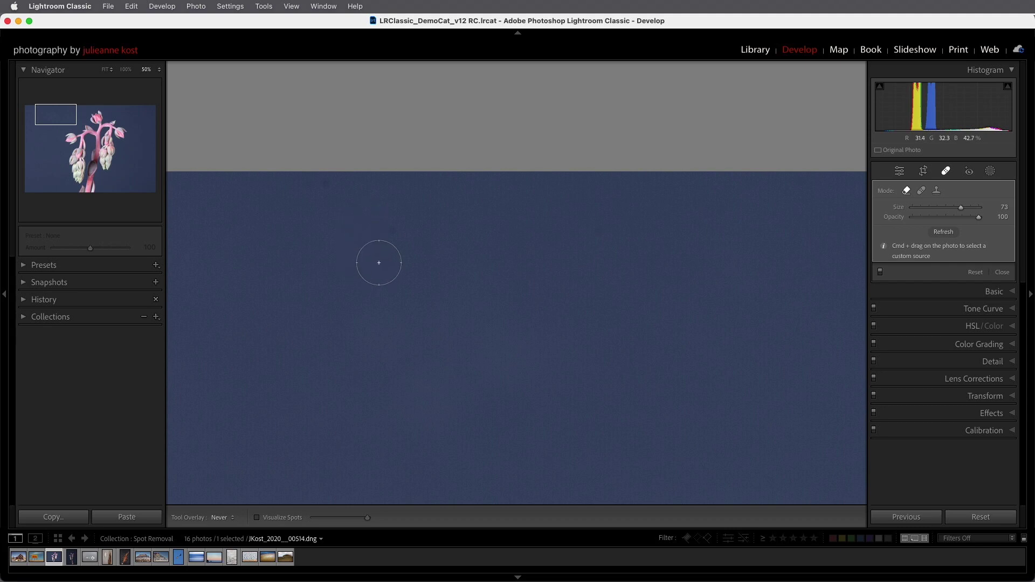
key(bracketleft)
key(bracketleft)
click(393, 235)
key(bracketleft)
key(bracketleft)
key(bracketleft)
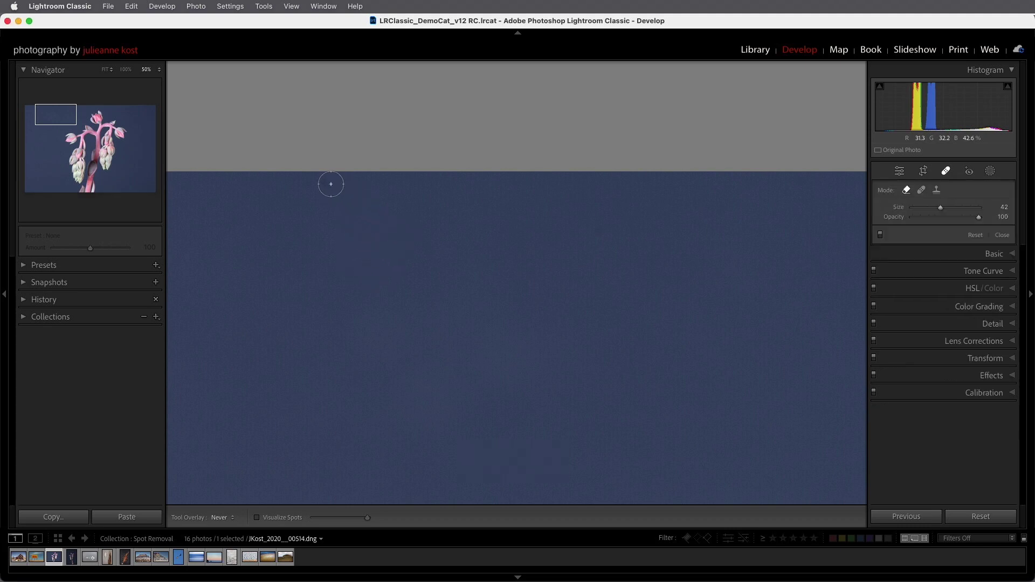
click(320, 183)
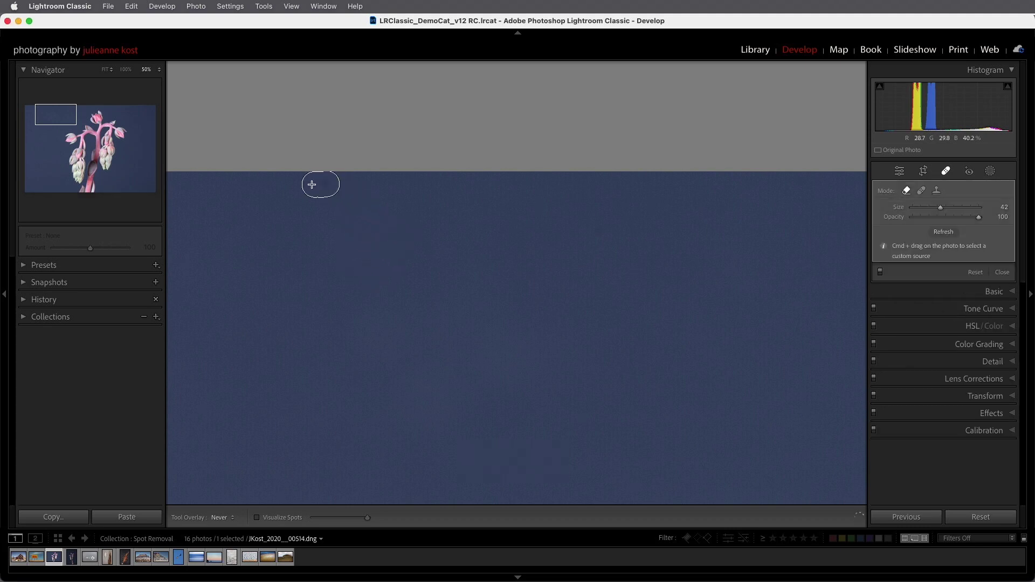
click(599, 233)
click(631, 228)
- Fit the whole photo in view and turn Visualize Spots back on
key(z)
key(a)
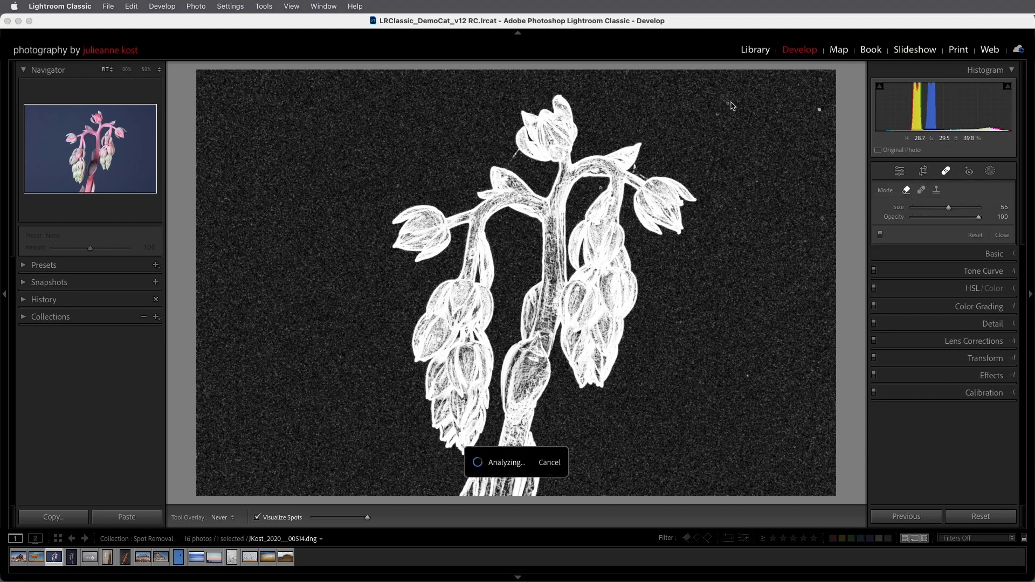
scroll(723, 104, up, 5)
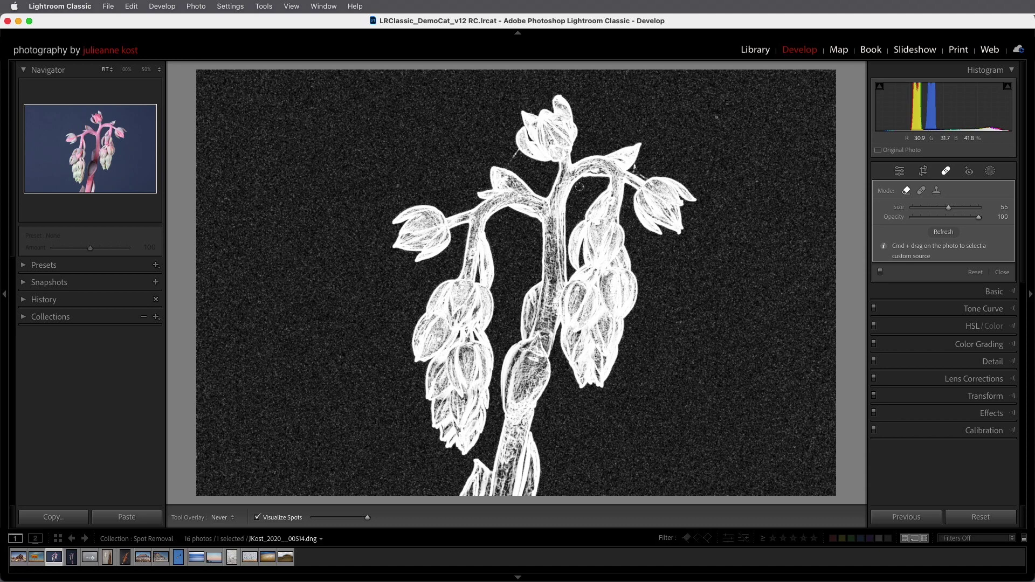
- Copy only the Healing settings from this photo, then open JKost_2020__00511.dng
key(a)
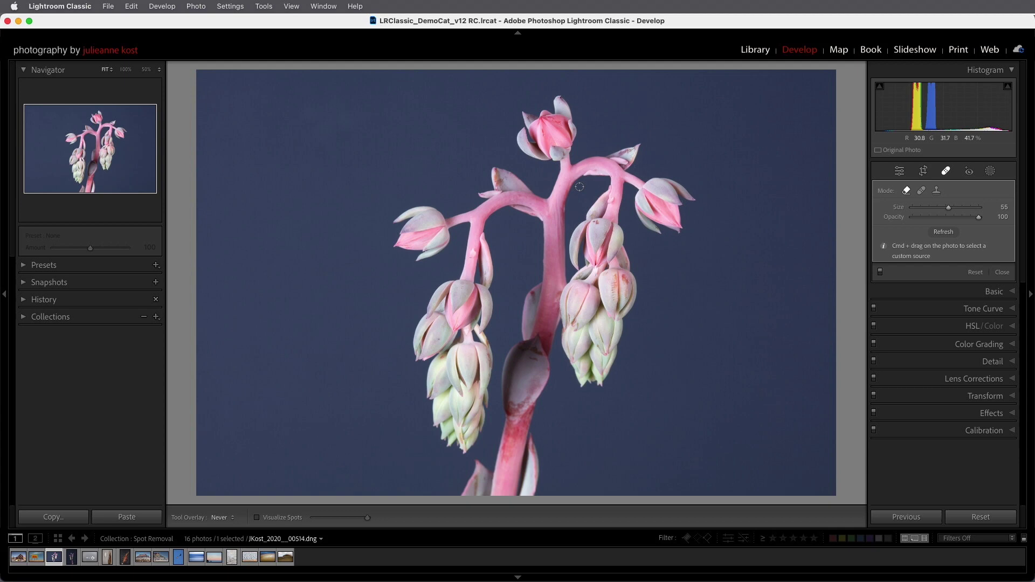
click(68, 520)
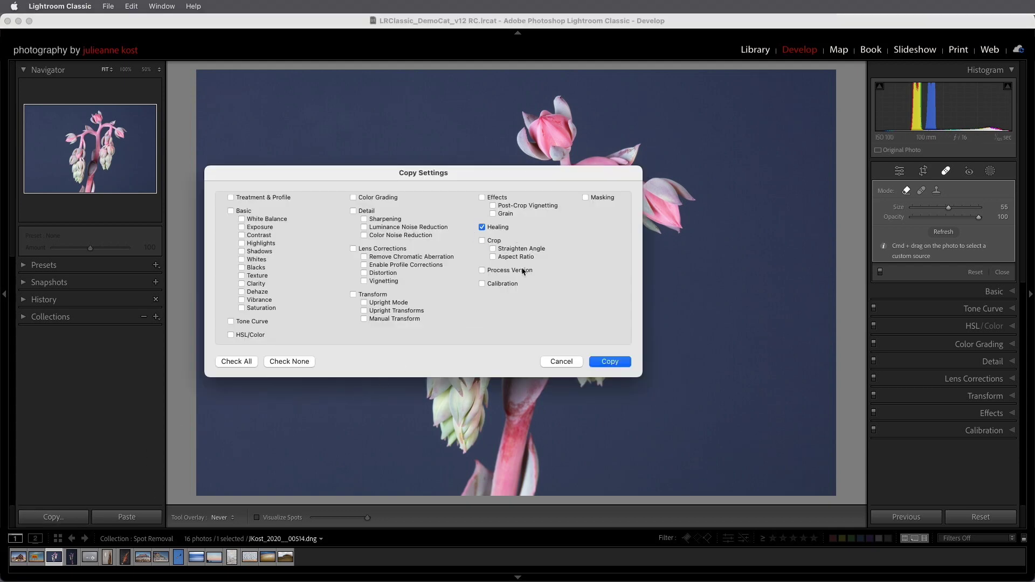
click(610, 361)
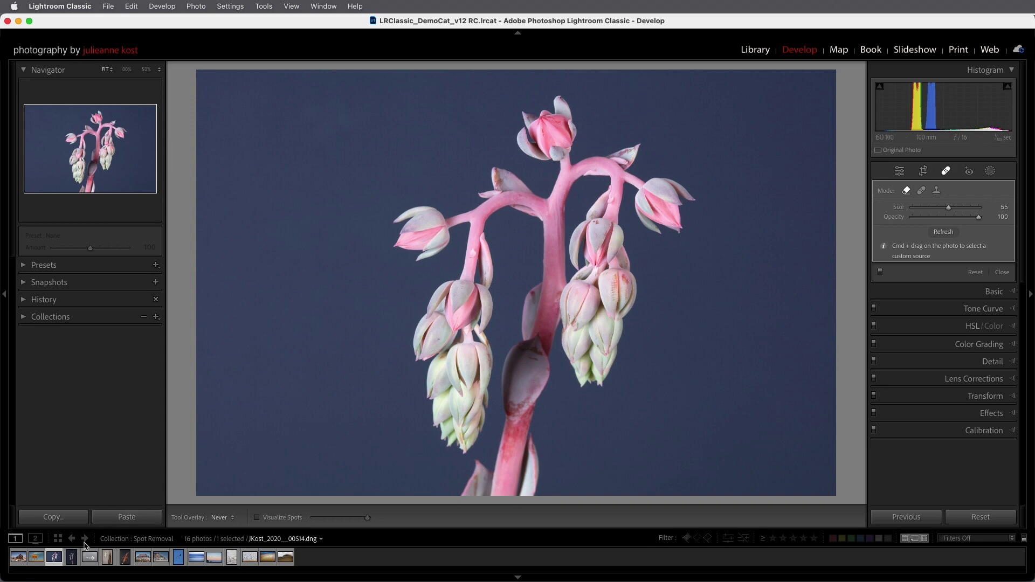
click(75, 559)
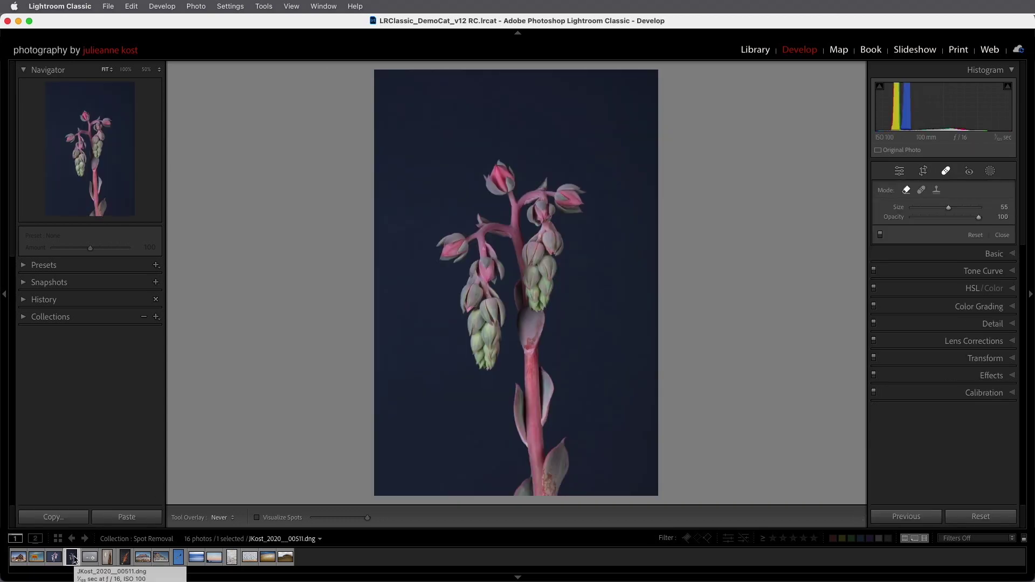
- Paste the healing spots onto the portrait photo and delete the unneeded ones along the left edge
click(127, 517)
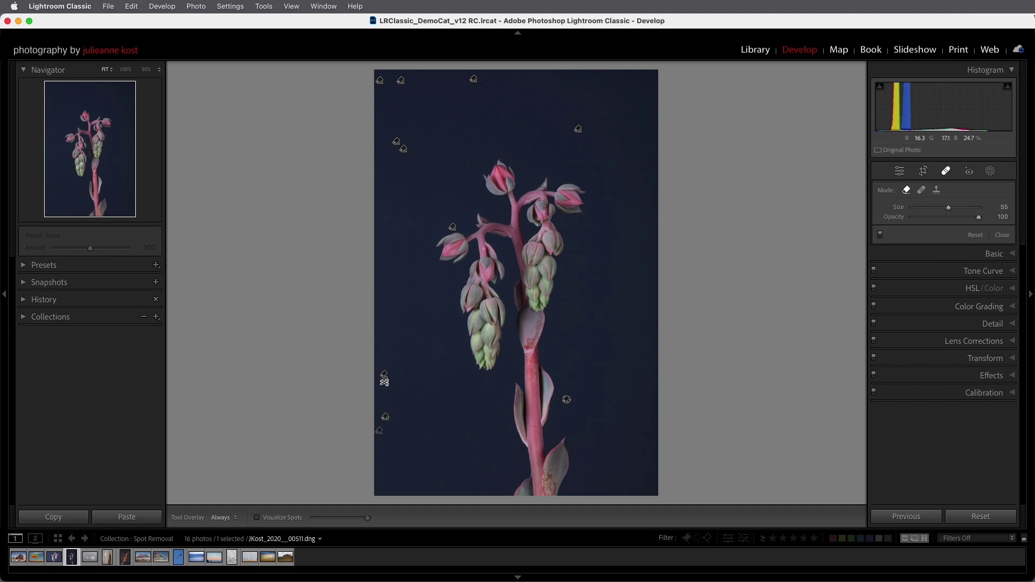
alt+click(384, 381)
drag(403, 359, 364, 451)
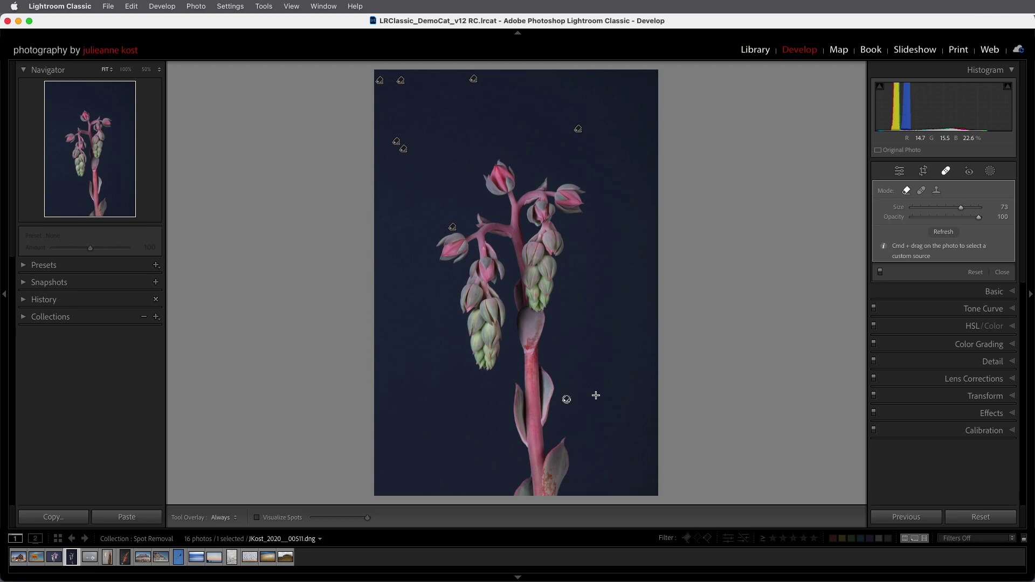
- Switch the spot removal tool to Heal mode at size 55, feather 71
click(921, 191)
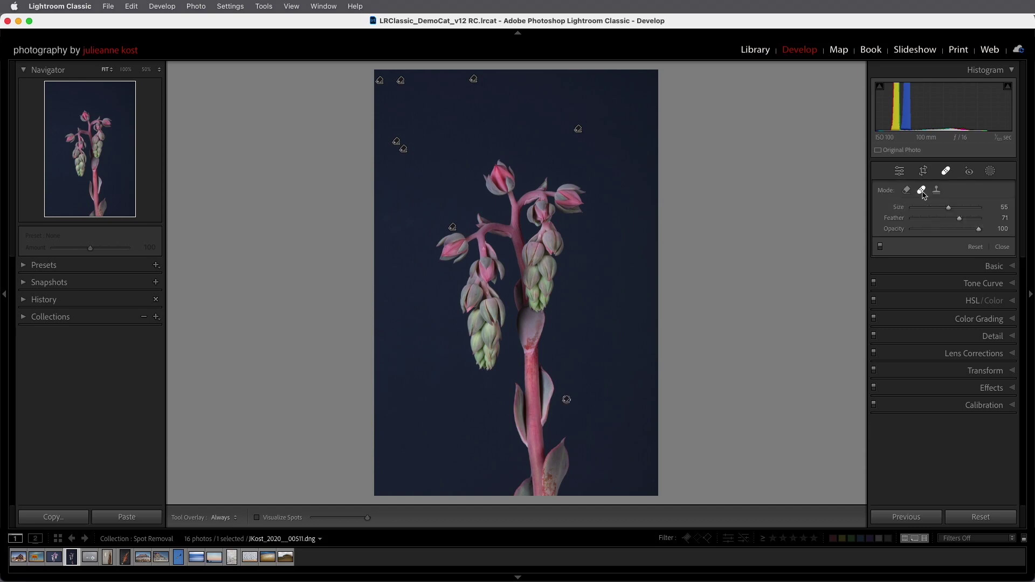